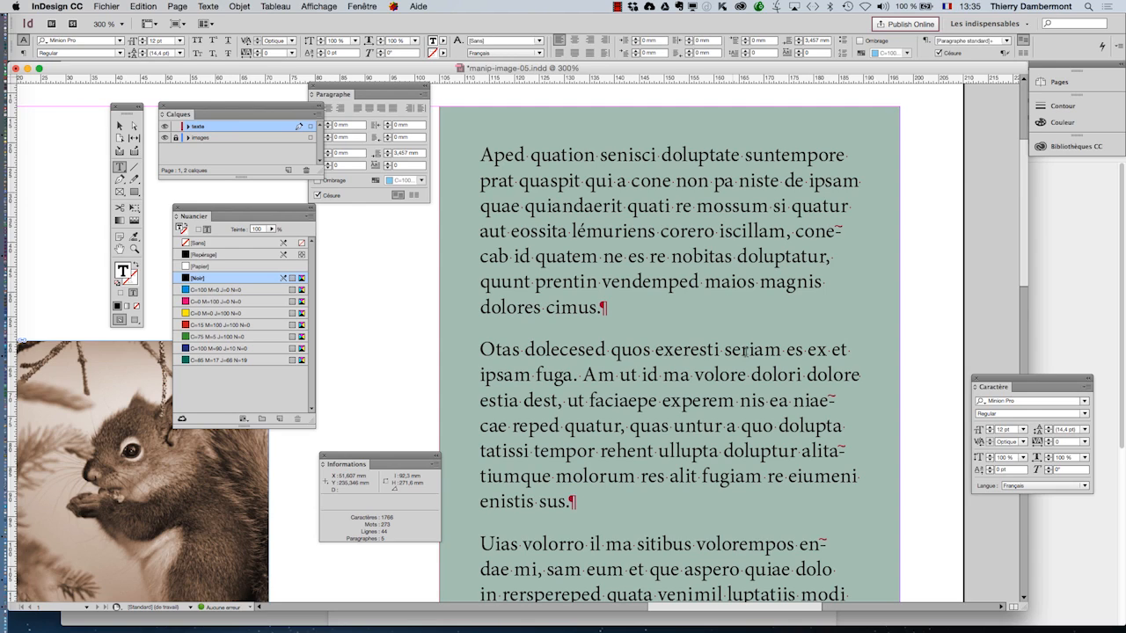
# Move the Caractère panel up beside the green text column and select the text frame
pyautogui.moveTo(1003, 387); pyautogui.dragTo(904, 240)
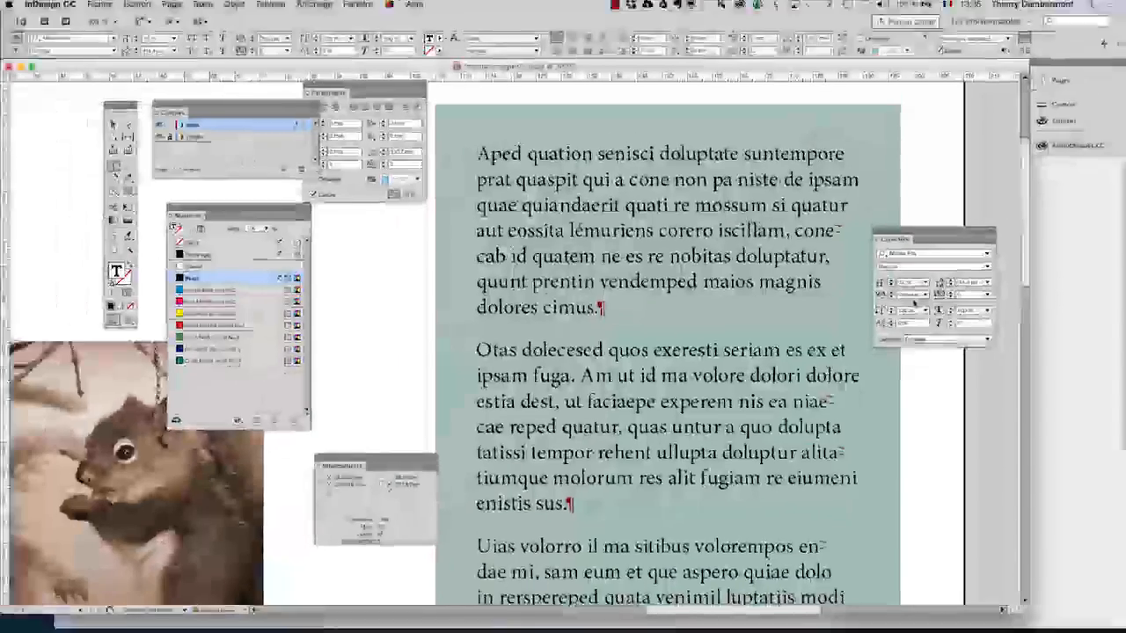
pyautogui.scroll(-1, 851, 363)
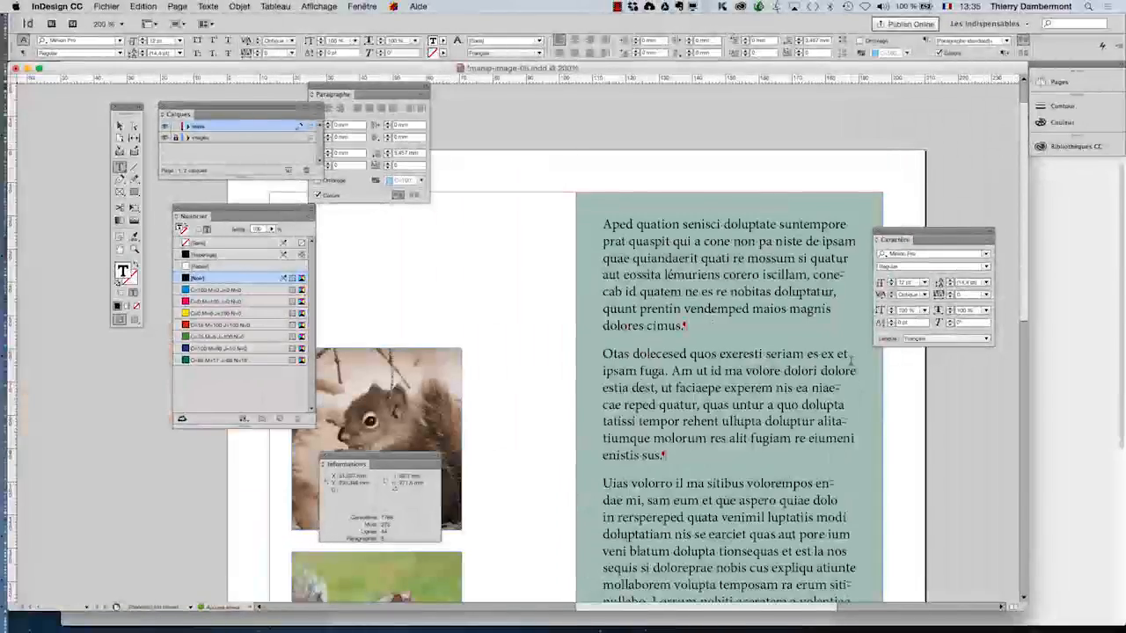
pyautogui.moveTo(746, 338); pyautogui.dragTo(669, 226)
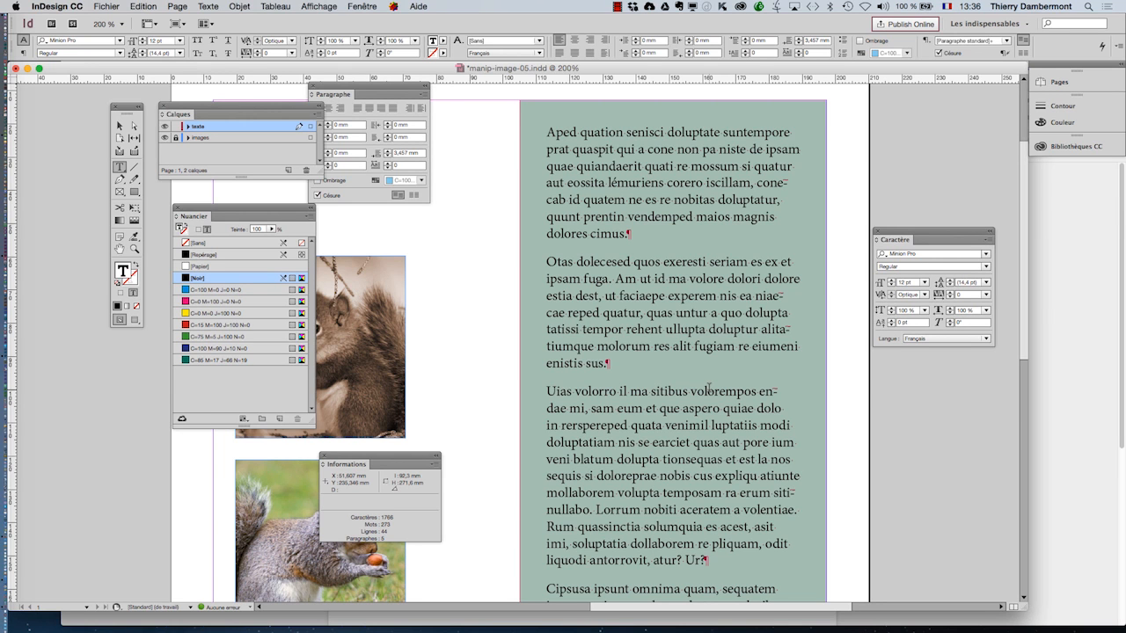
pyautogui.scroll(2, 692, 346)
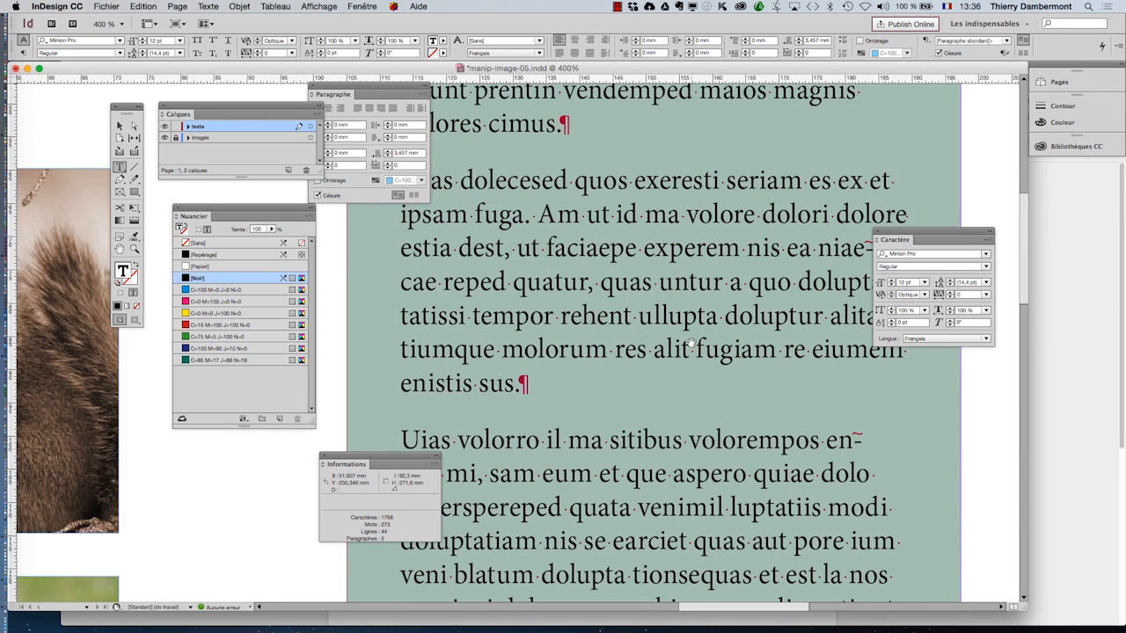
pyautogui.scroll(1, 692, 346)
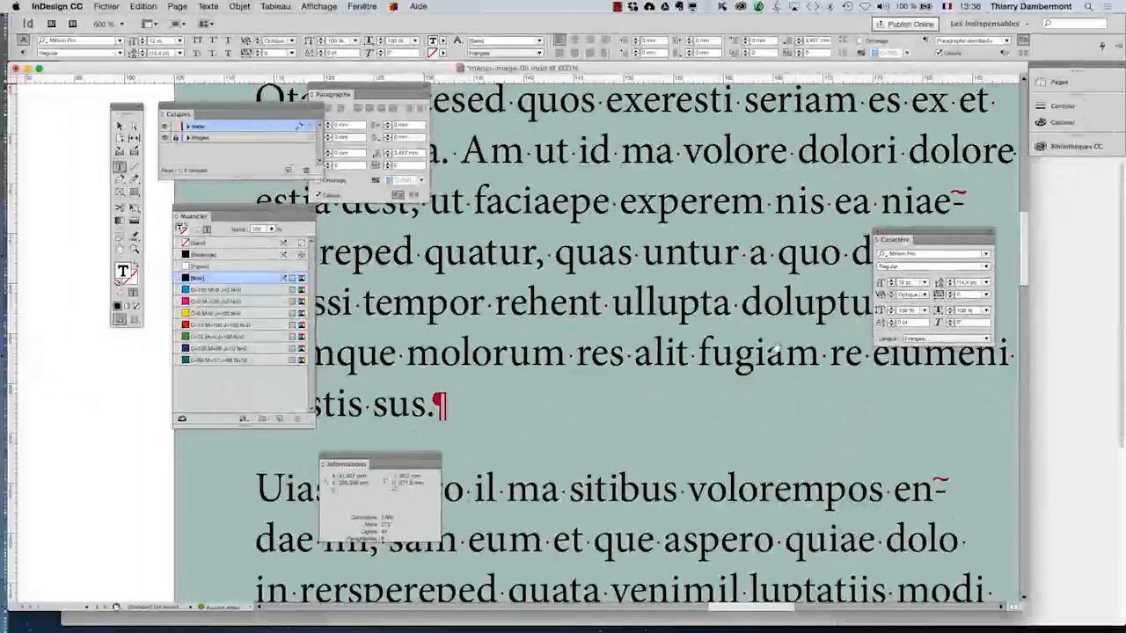
pyautogui.scroll(-2, 778, 346)
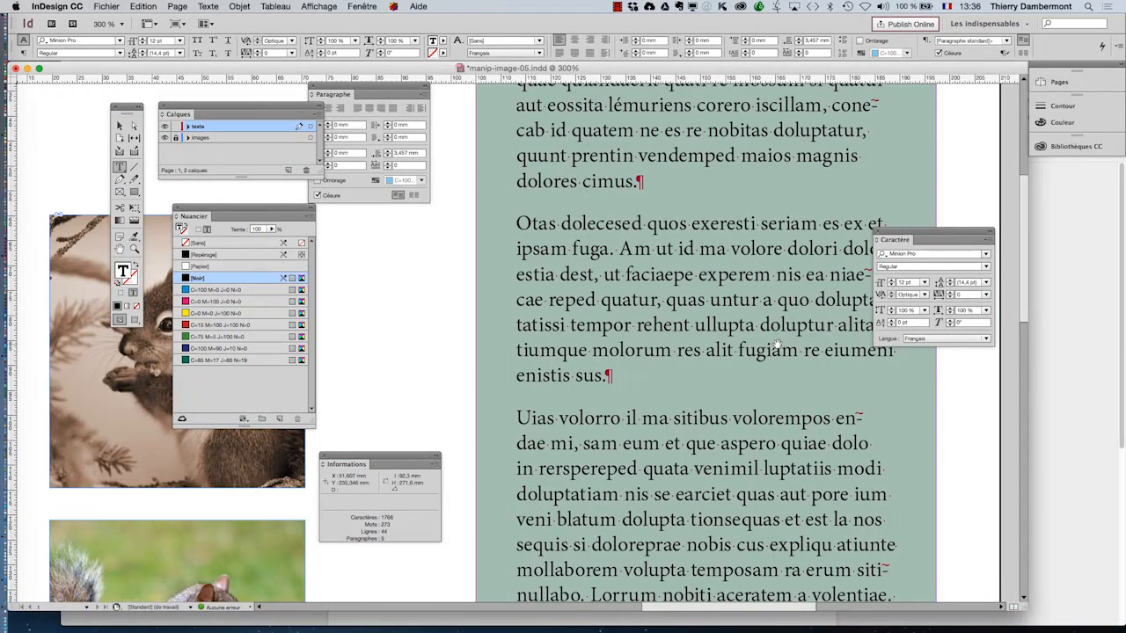
pyautogui.scroll(-1, 670, 276)
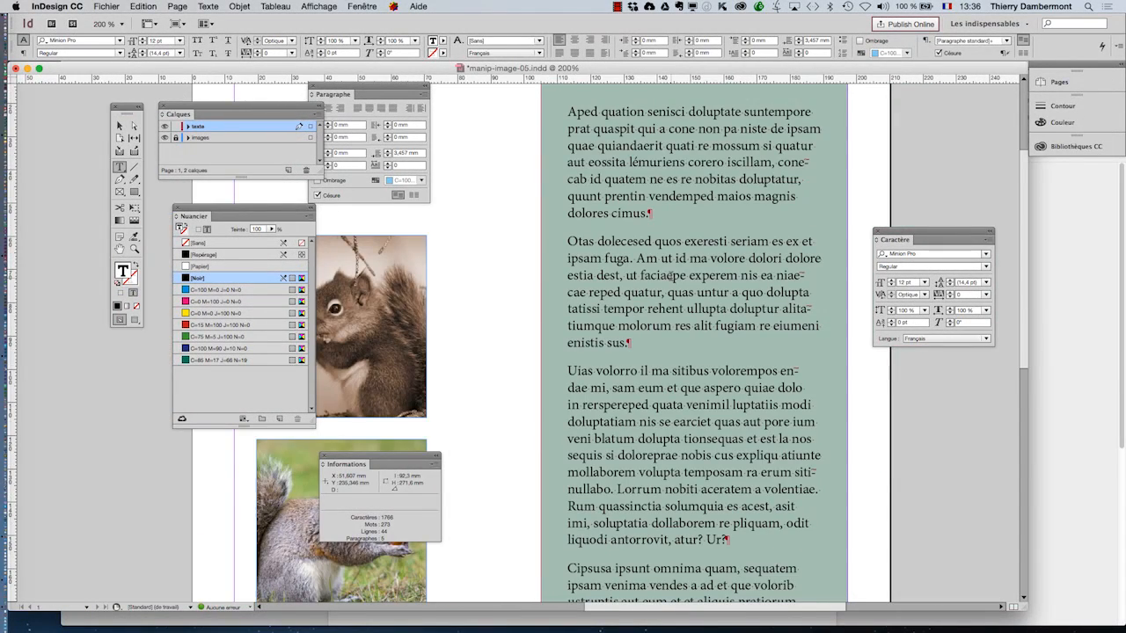
pyautogui.click(119, 126)
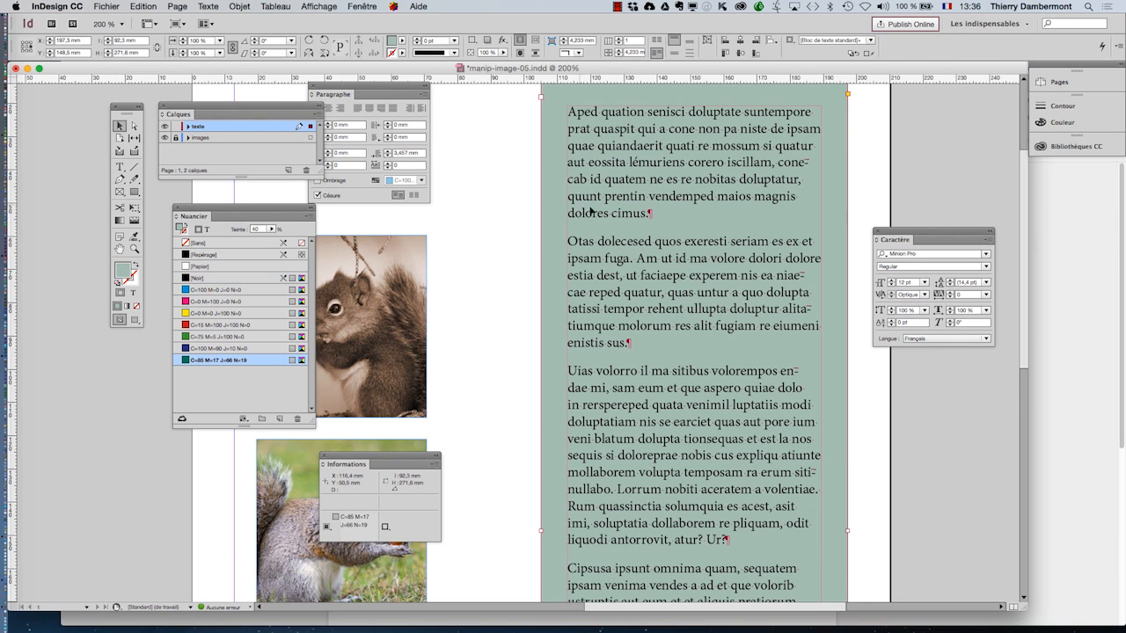
pyautogui.moveTo(921, 233); pyautogui.dragTo(918, 149)
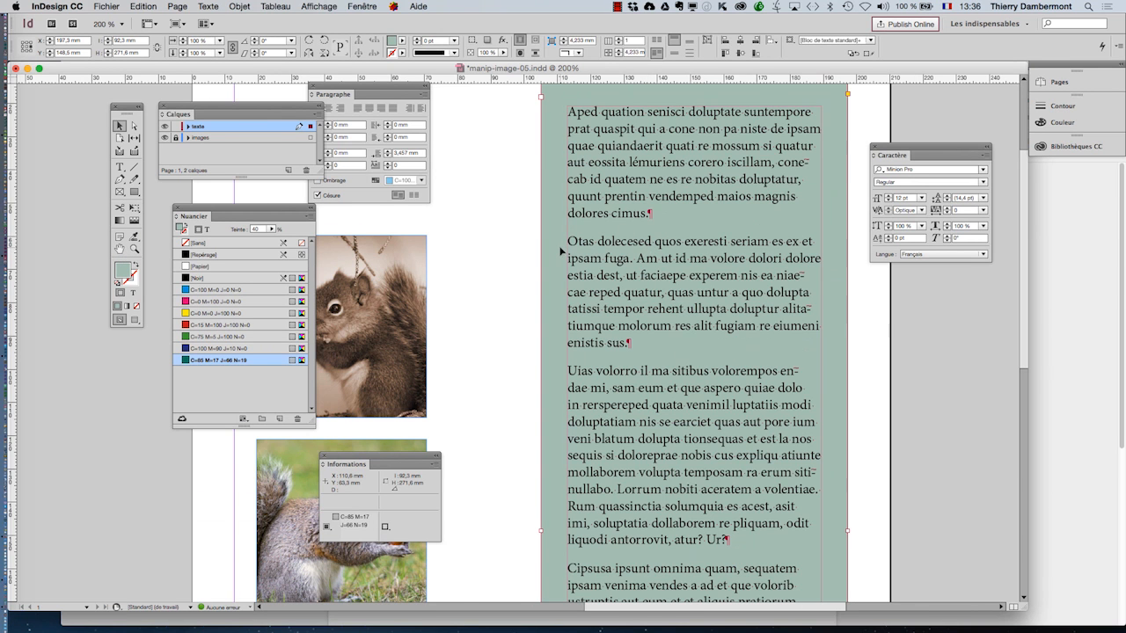
# Insert the words "école passée" after "Otas" at the start of the second paragraph
pyautogui.keyDown('alt'); pyautogui.scroll(2, 562, 252); pyautogui.keyUp('alt')
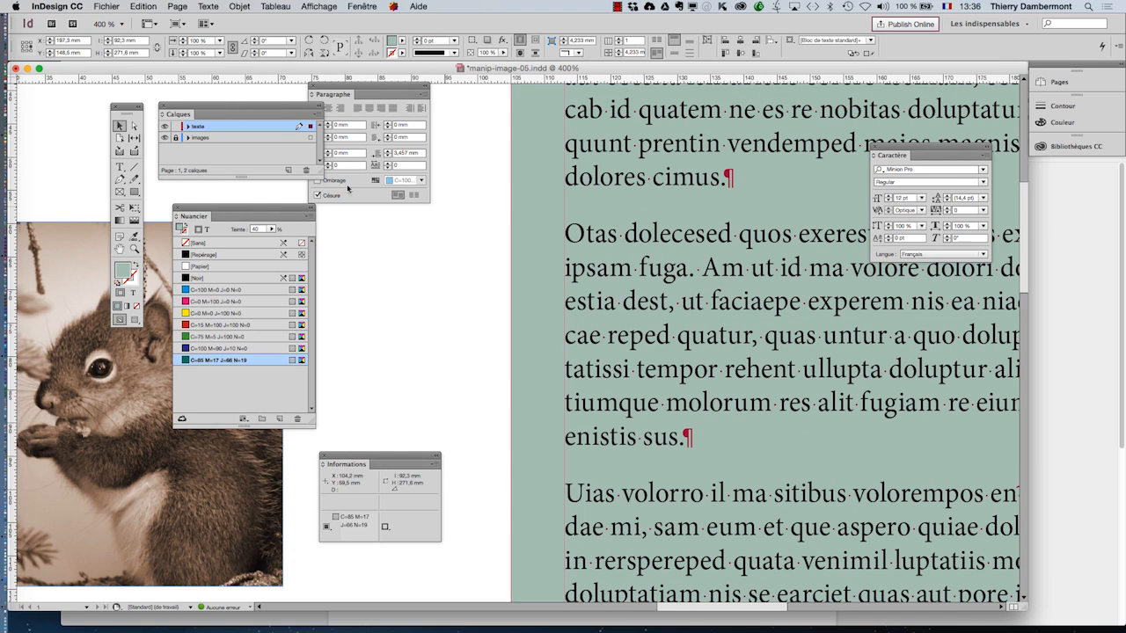
pyautogui.click(120, 167)
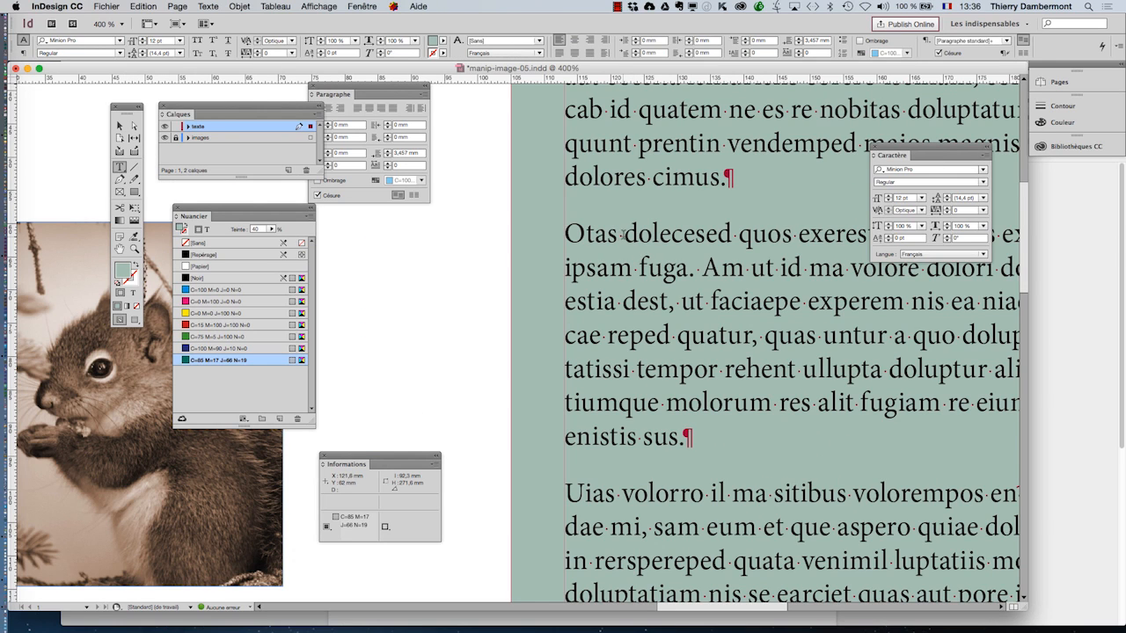
pyautogui.moveTo(899, 152); pyautogui.dragTo(1007, 208)
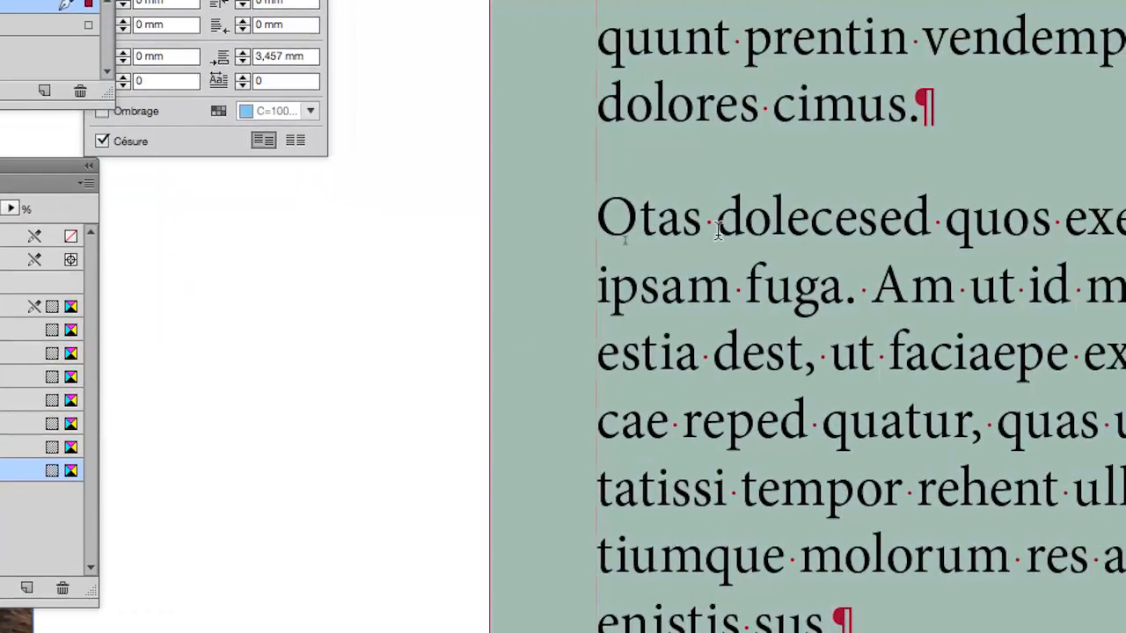
pyautogui.click(718, 230)
pyautogui.write('école')
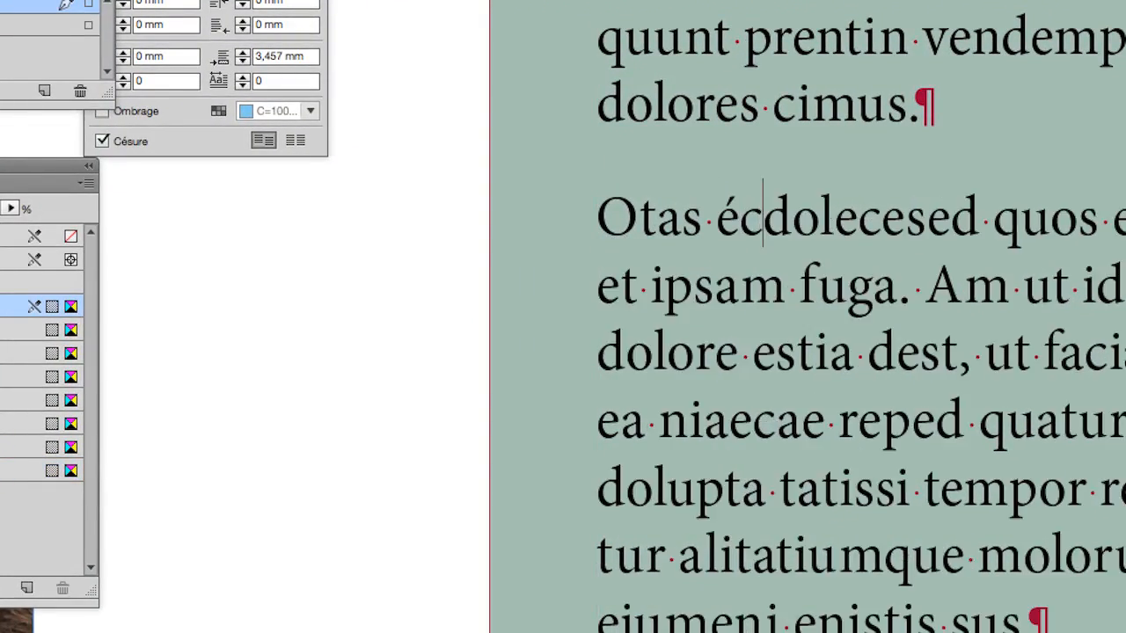
pyautogui.write(' pa')
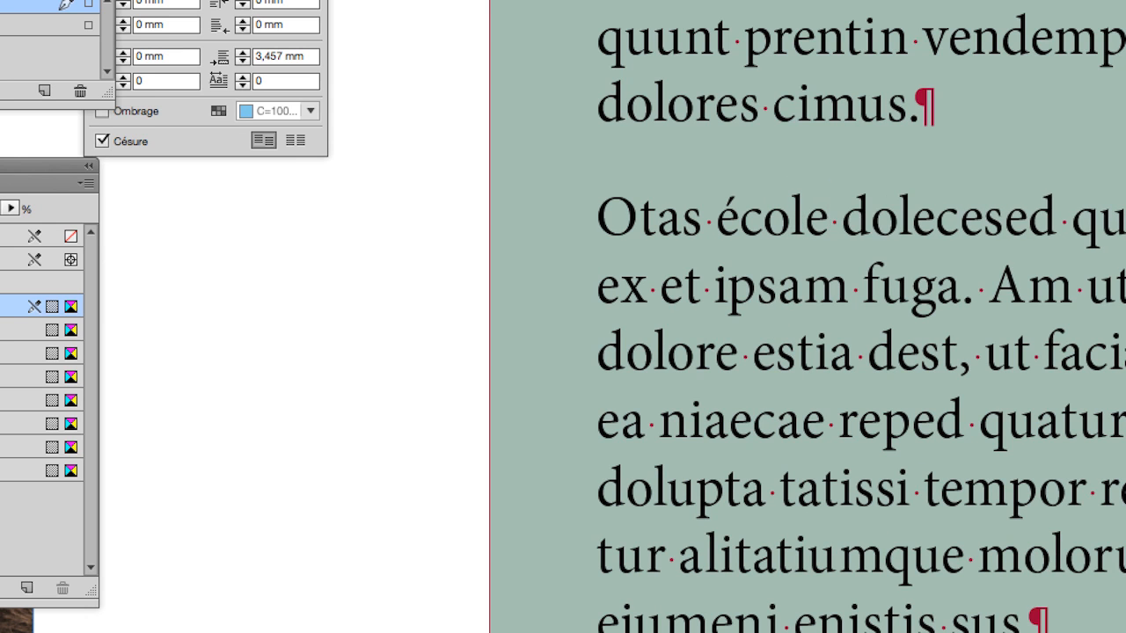
pyautogui.write('ssée')
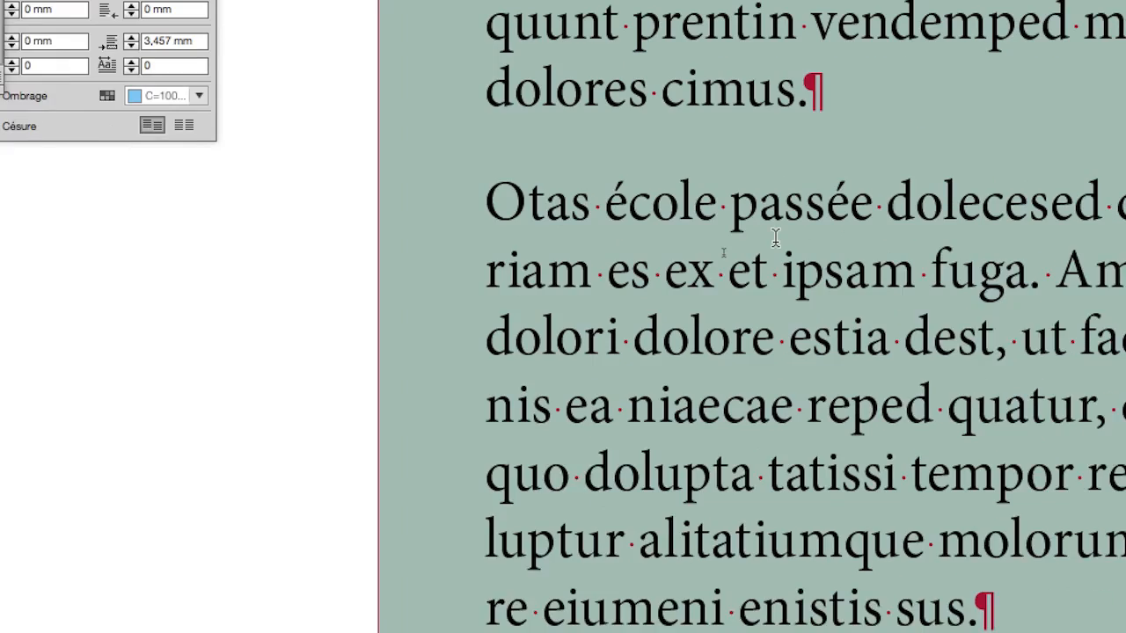
pyautogui.moveTo(871, 204); pyautogui.dragTo(647, 202)
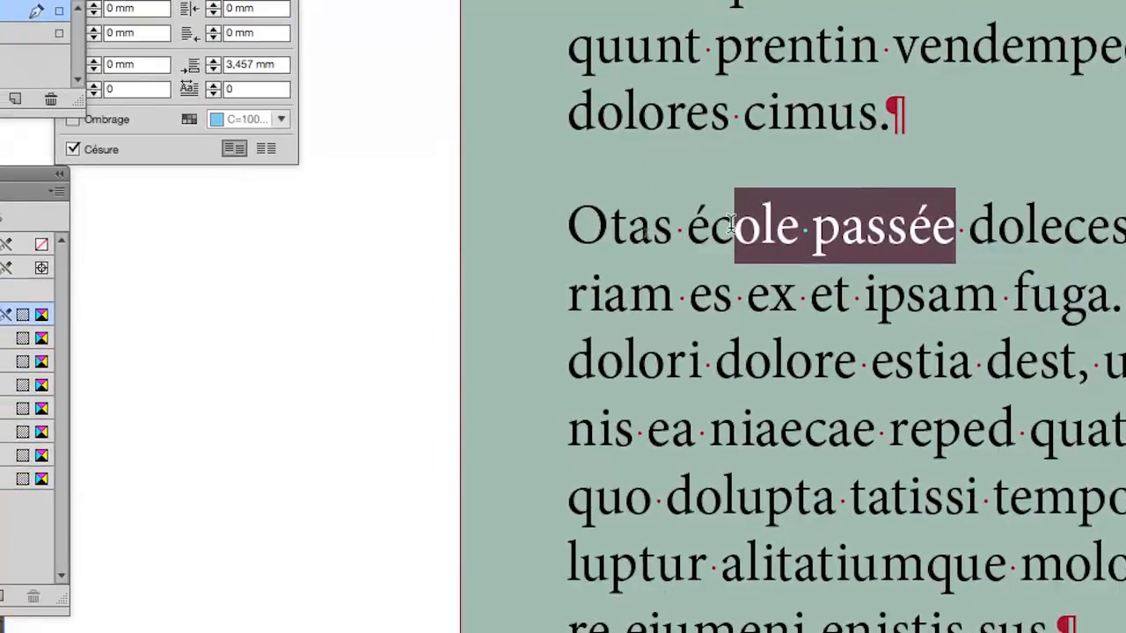
pyautogui.click(762, 229)
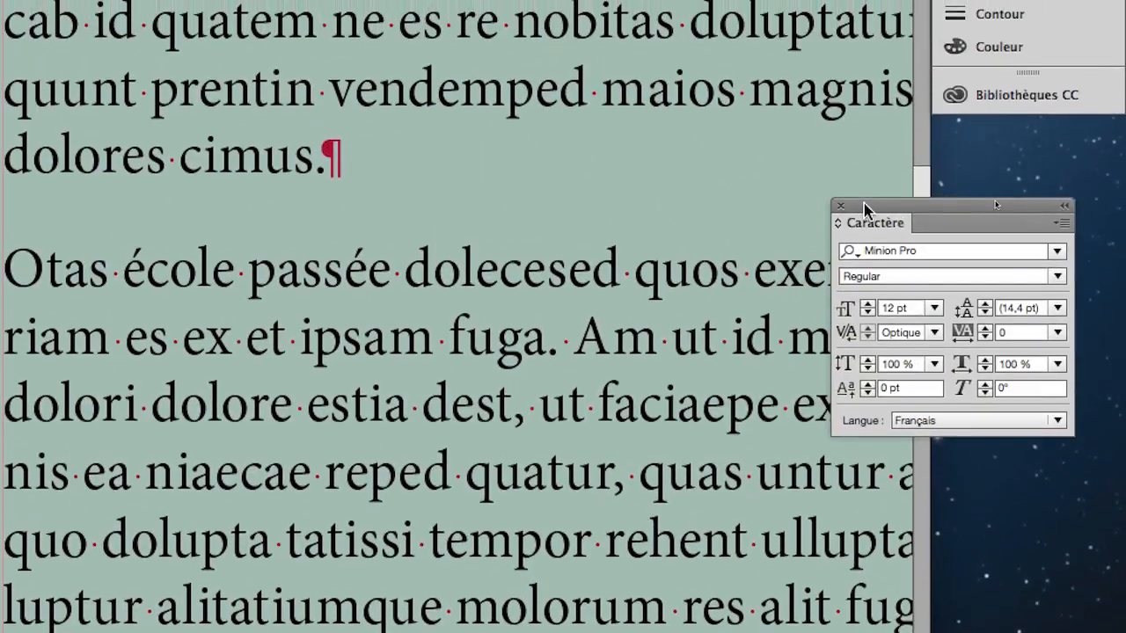
# Place the Caractère panel over the text and set the text frame's font to Monaco
pyautogui.moveTo(865, 208); pyautogui.dragTo(577, 160)
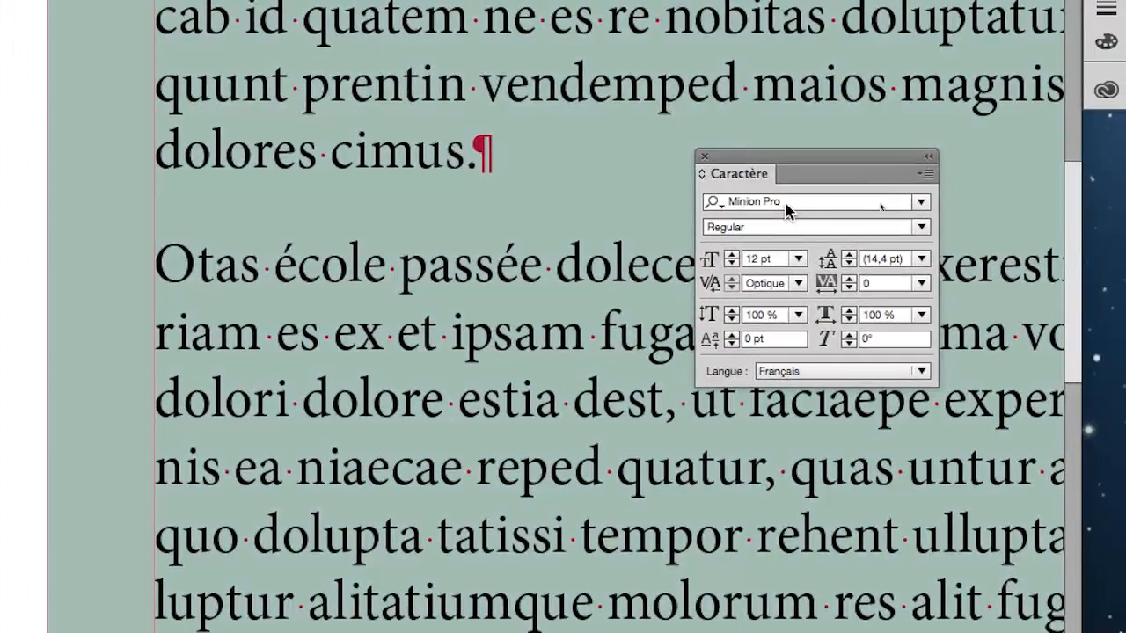
pyautogui.click(788, 209)
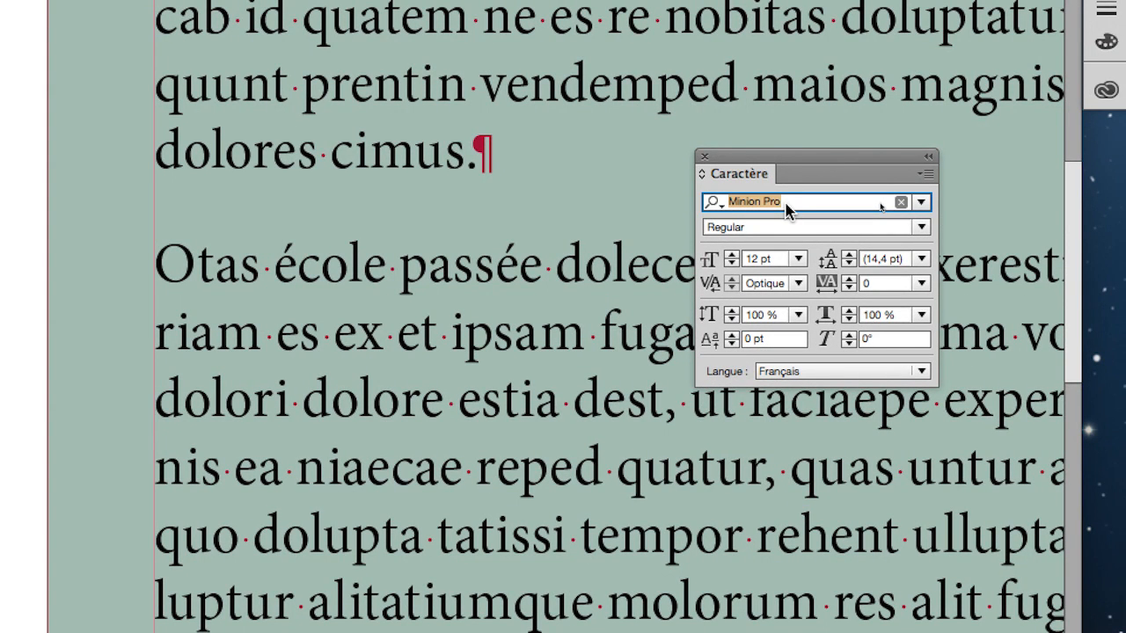
pyautogui.write('Monaco')
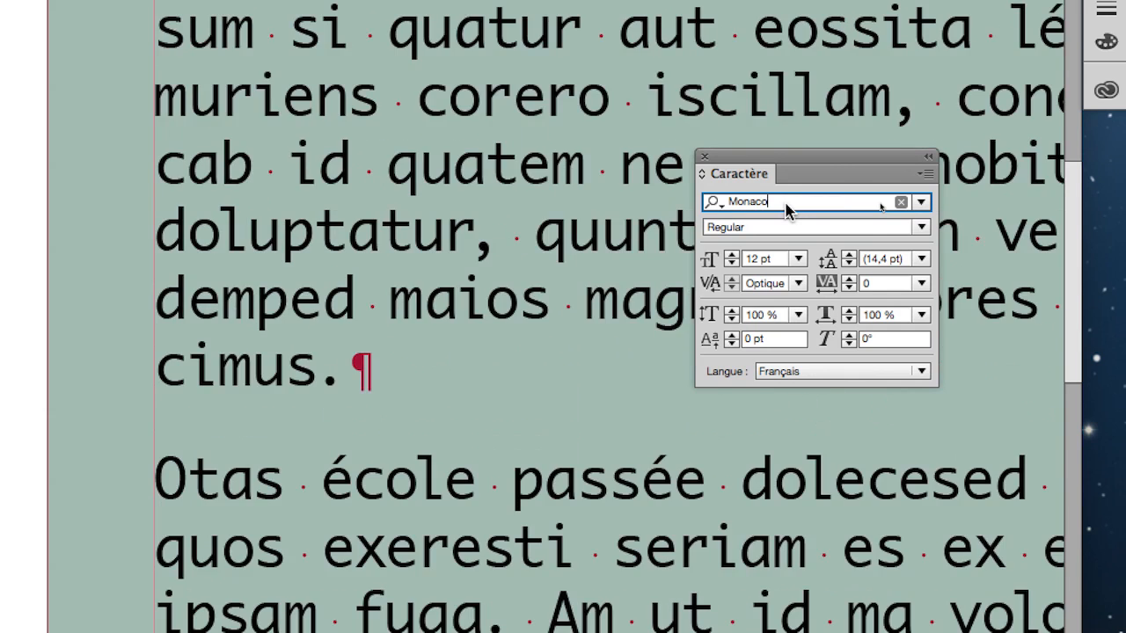
# Preview the fonts following Monaco on the frame's text, one after another, and apply Optima
pyautogui.press('Down')
pyautogui.press('Down')
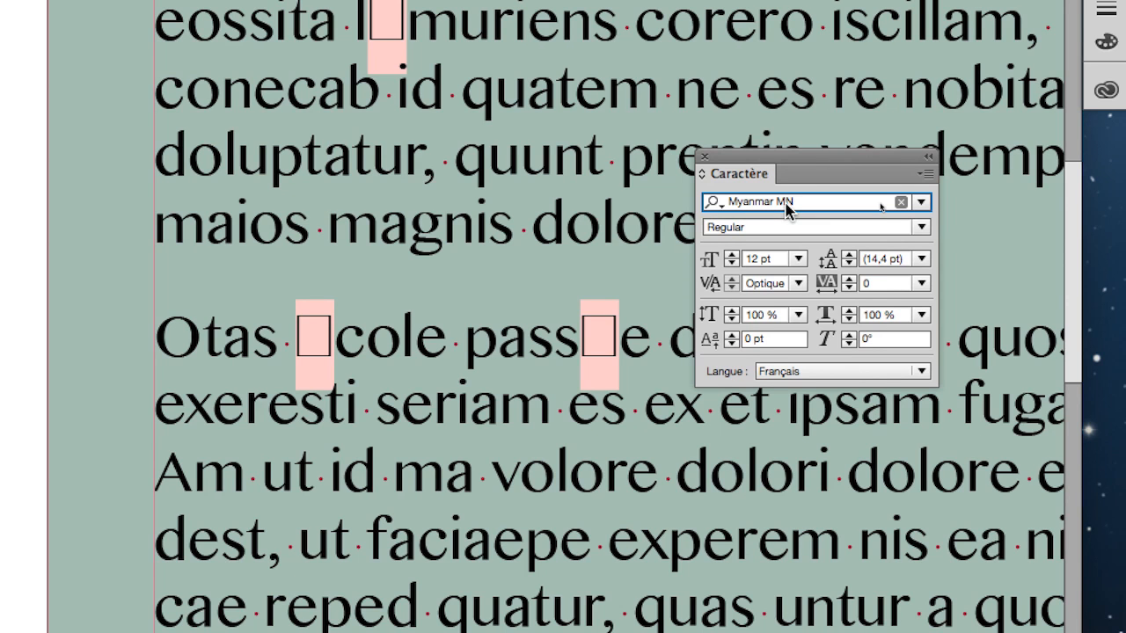
pyautogui.press('Down')
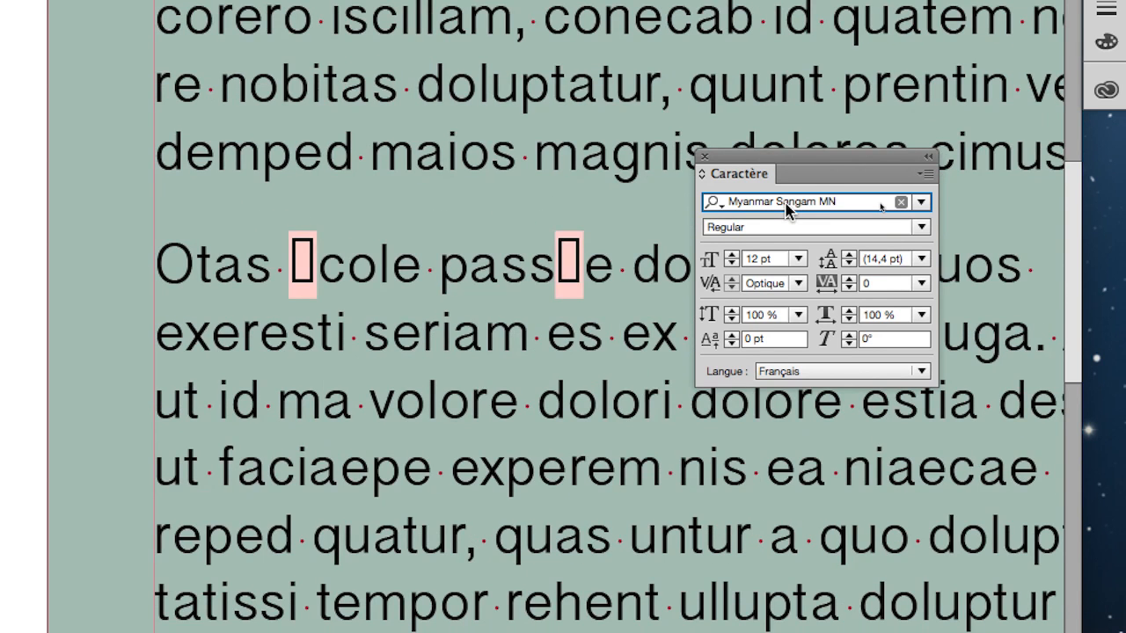
pyautogui.press('Down')
pyautogui.press('Down')
pyautogui.press('Down')
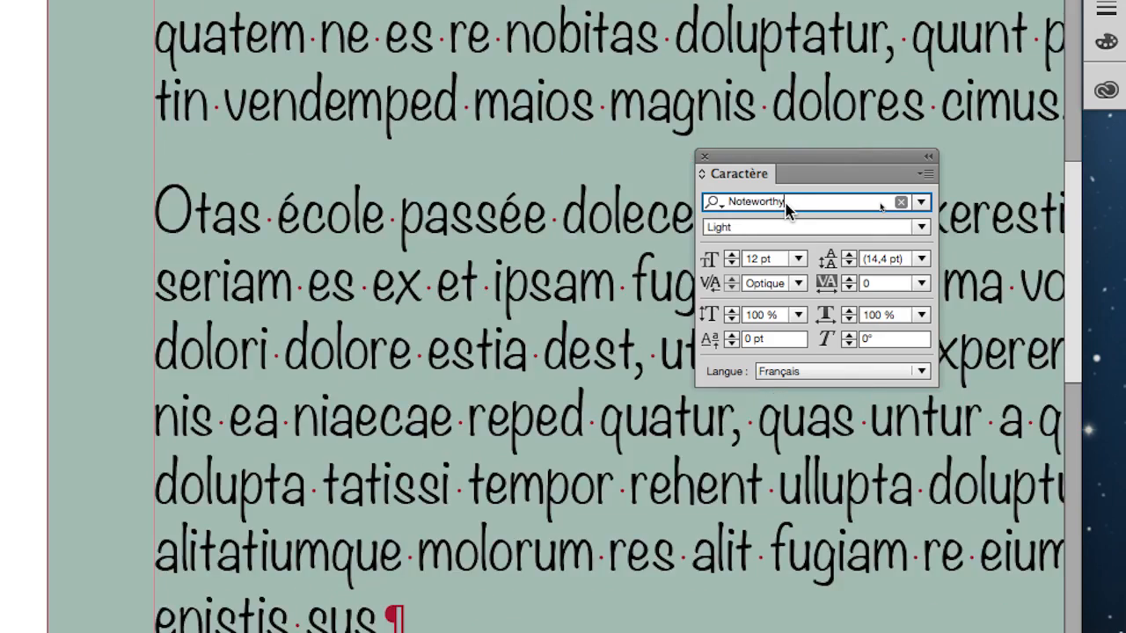
pyautogui.press('Down')
pyautogui.press('Down')
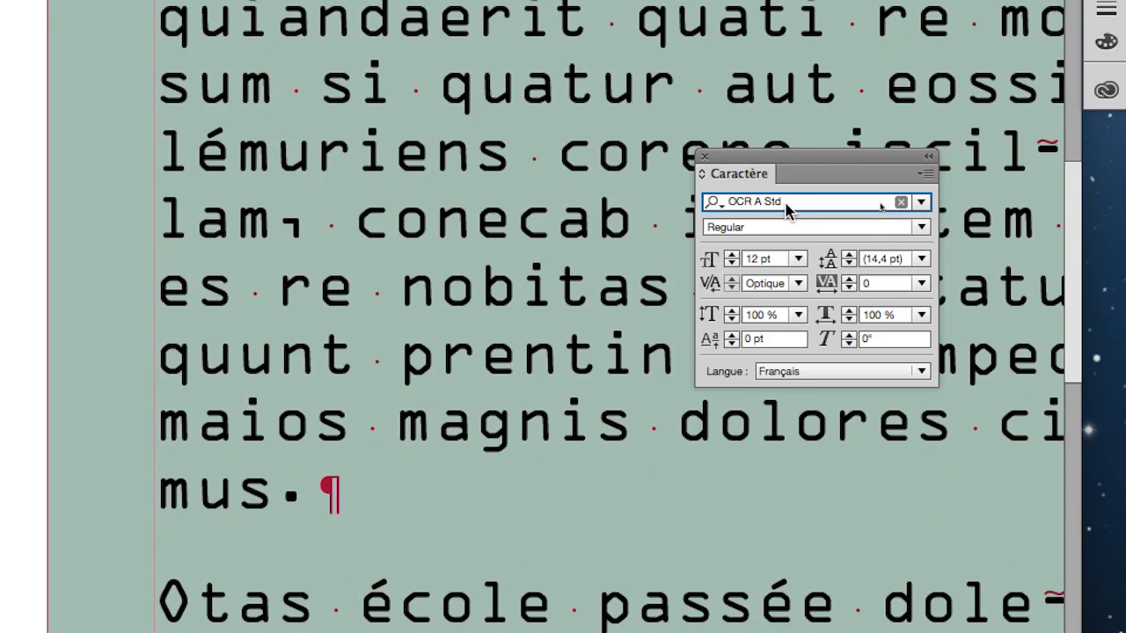
pyautogui.press('Down')
pyautogui.press('Return')
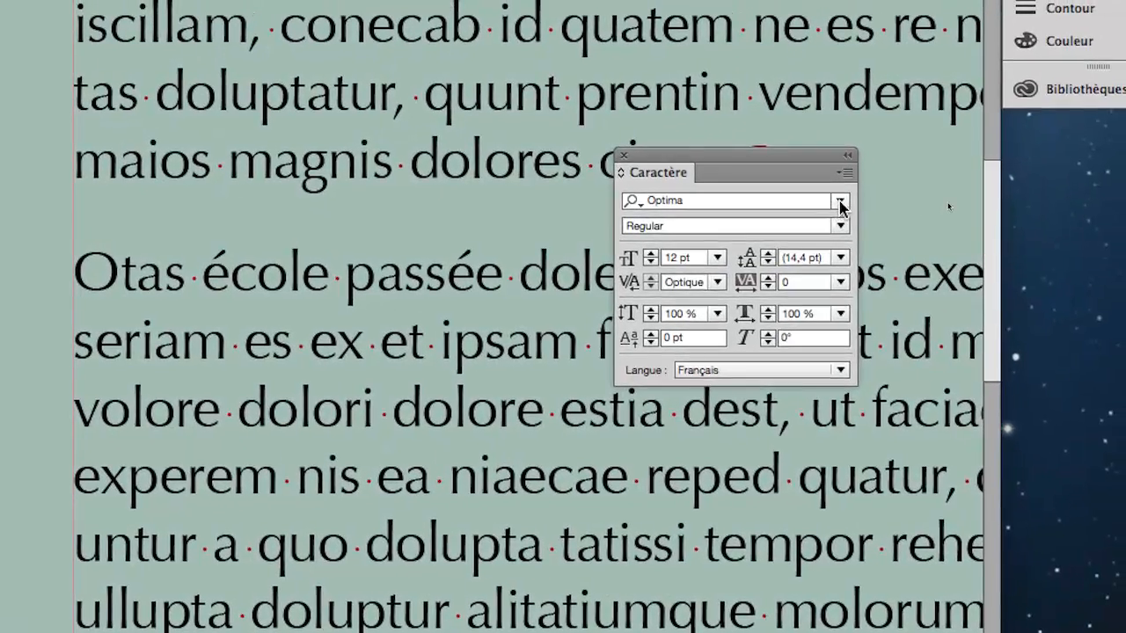
# Choose Menlo from the font samples for the text frame and check which styles it offers
pyautogui.click(1077, 169)
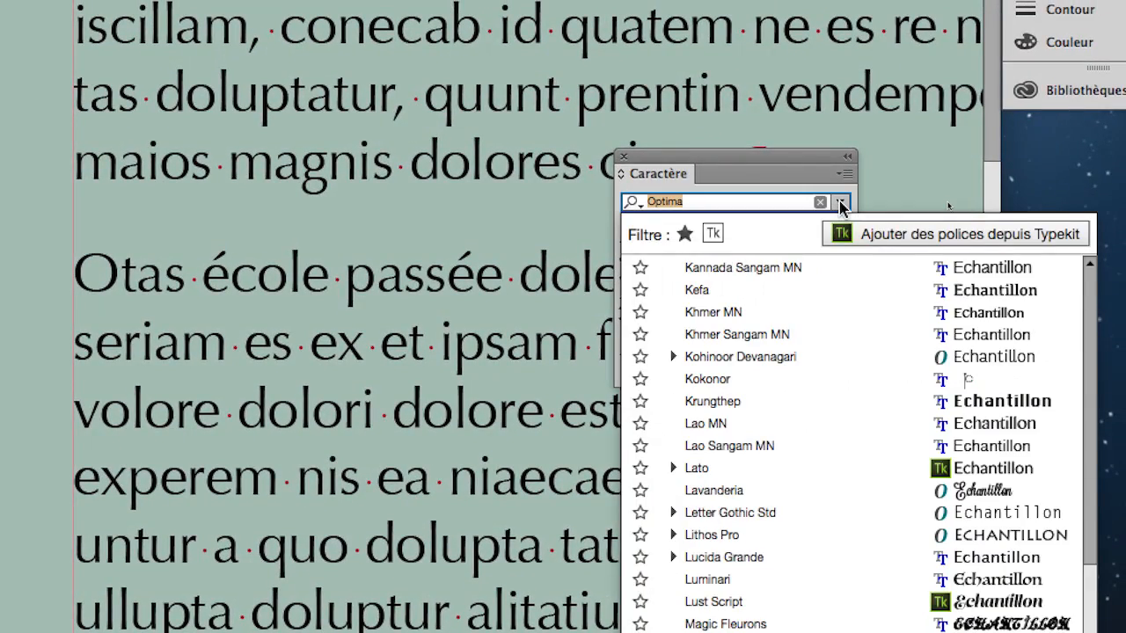
pyautogui.click(840, 205)
pyautogui.click(840, 205)
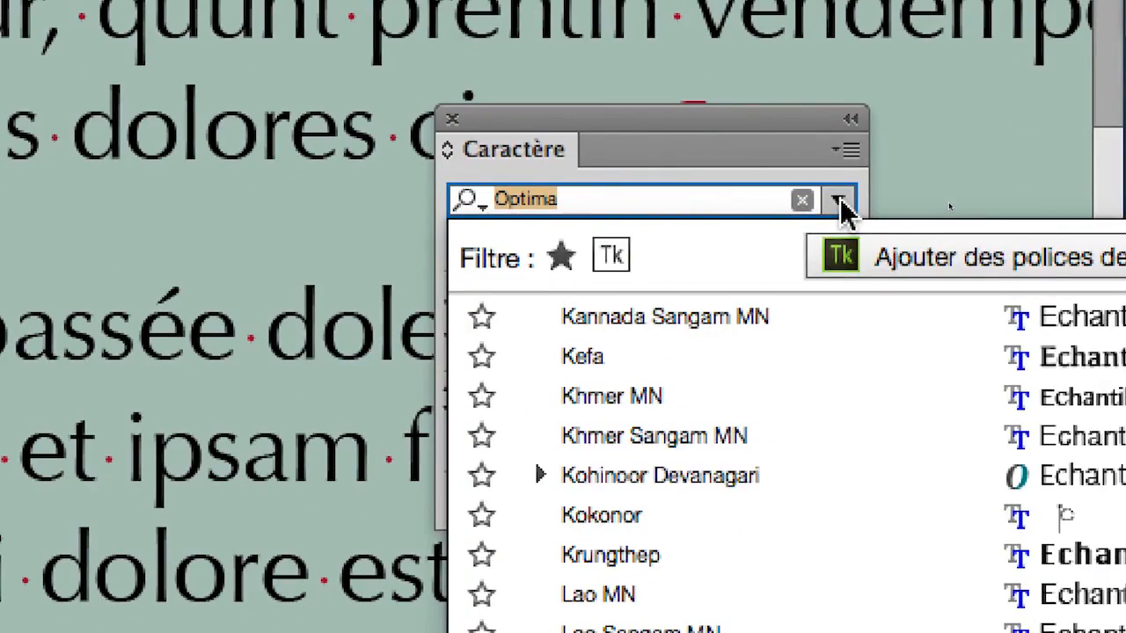
pyautogui.click(840, 205)
pyautogui.click(841, 205)
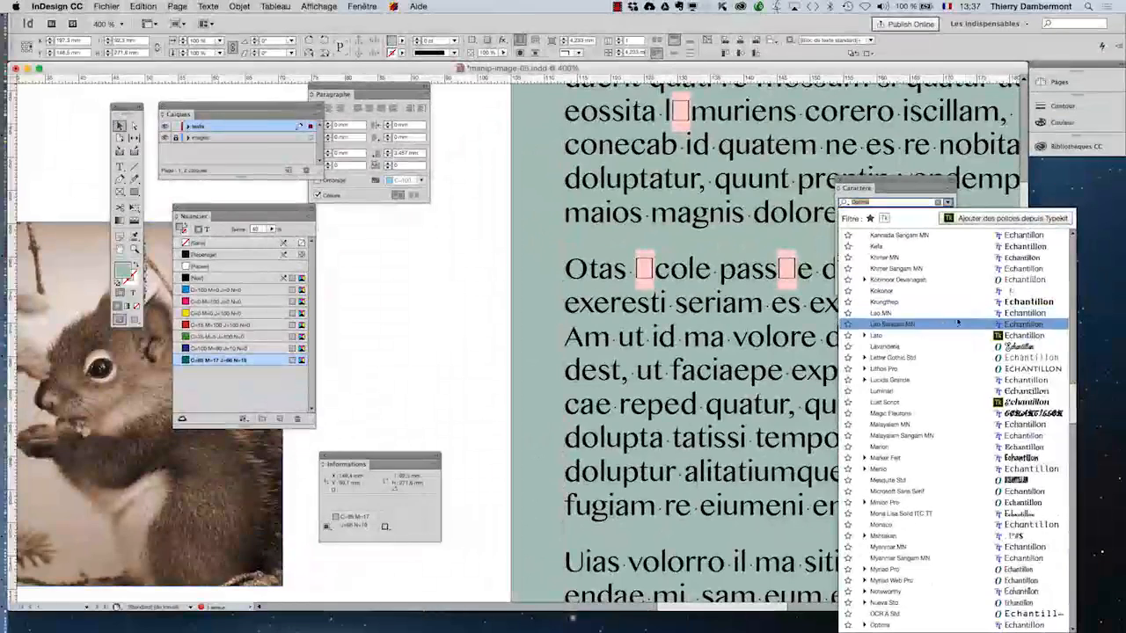
pyautogui.click(1033, 470)
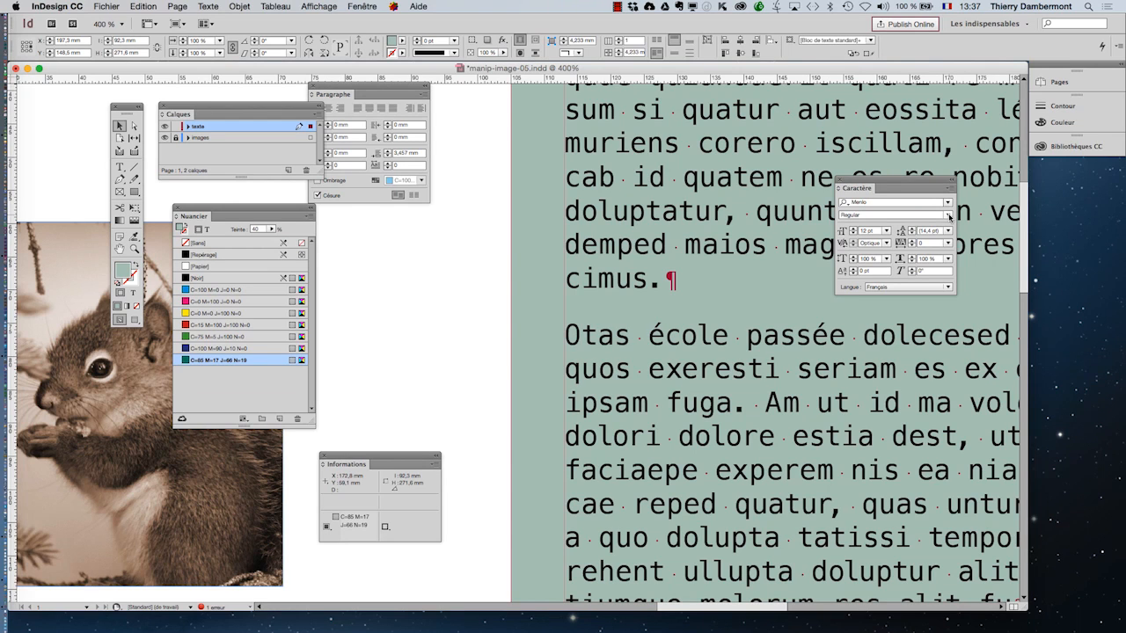
pyautogui.click(949, 215)
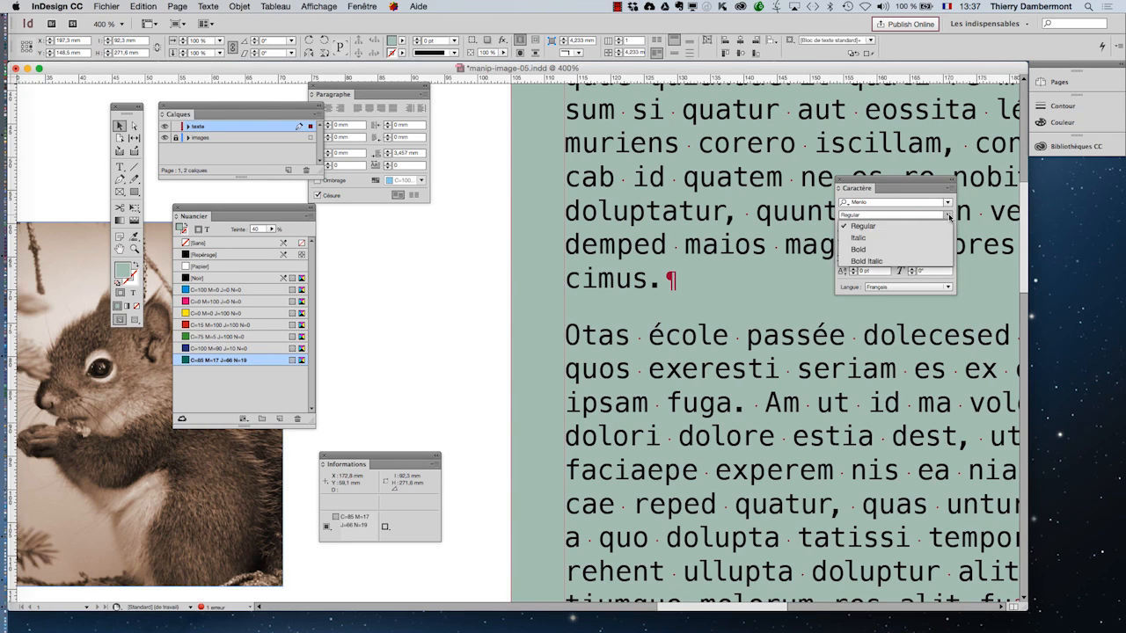
pyautogui.click(949, 217)
# Set the text frame's font to Big Caslon
pyautogui.click(949, 202)
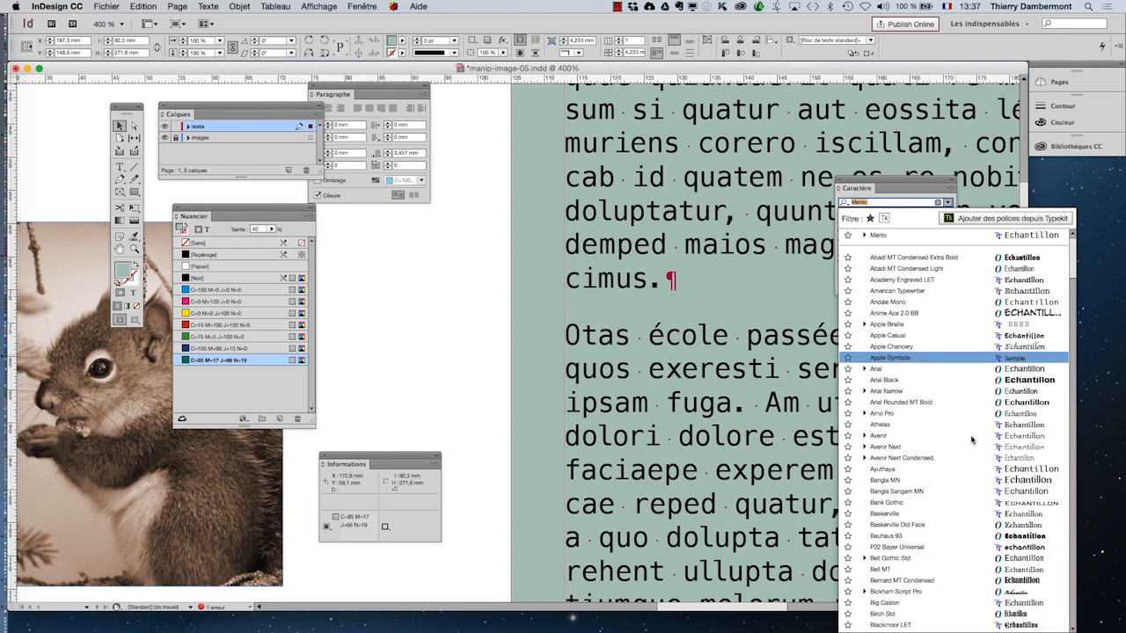
pyautogui.scroll(-5, 985, 499)
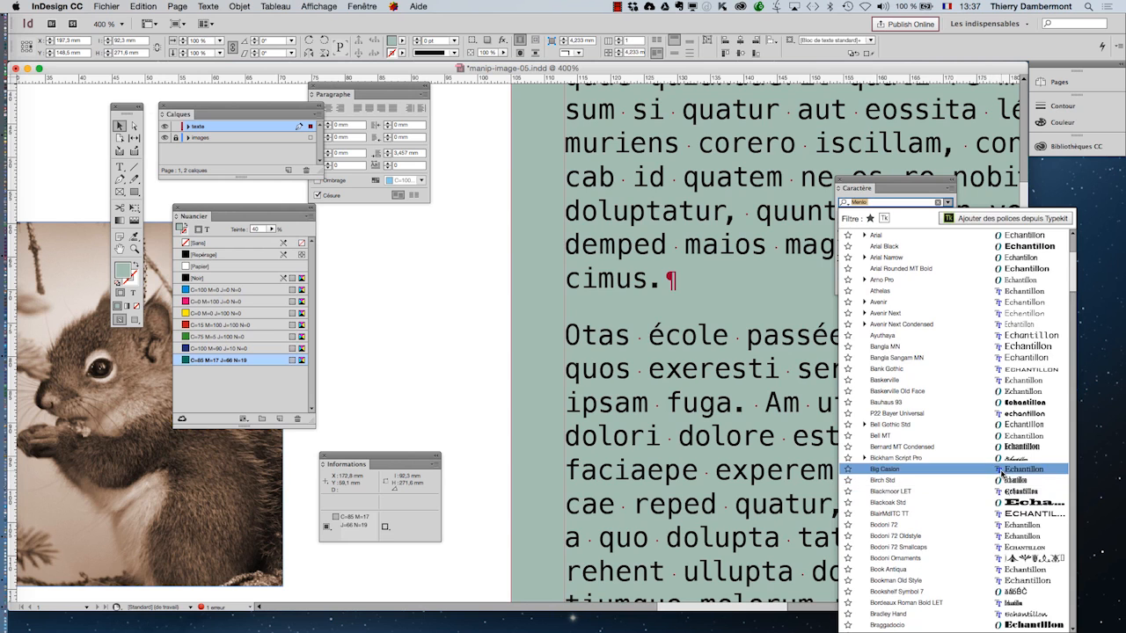
pyautogui.click(1002, 479)
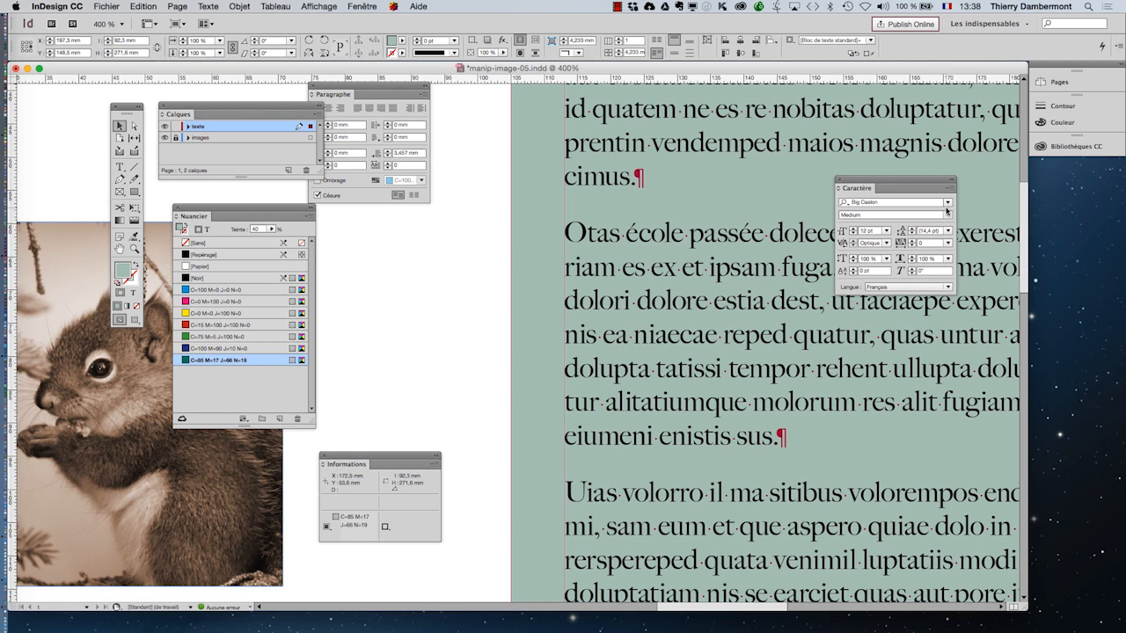
# Switch to Firefox, open a new browser window and reposition it over the existing one
pyautogui.moveTo(7, 380)
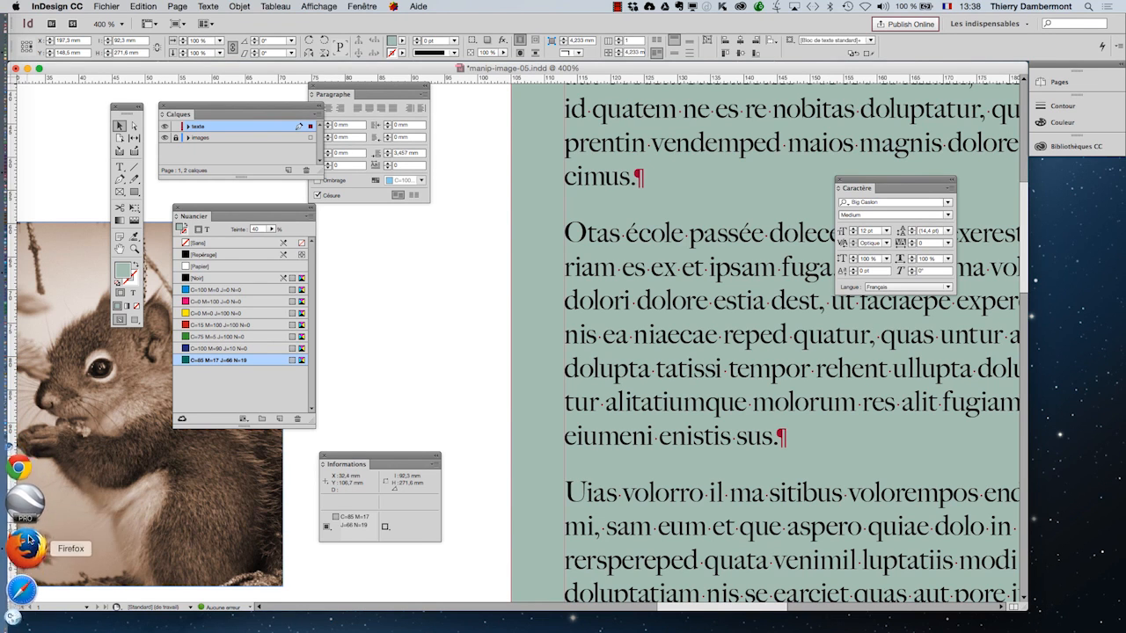
pyautogui.click(29, 540)
pyautogui.click(92, 7)
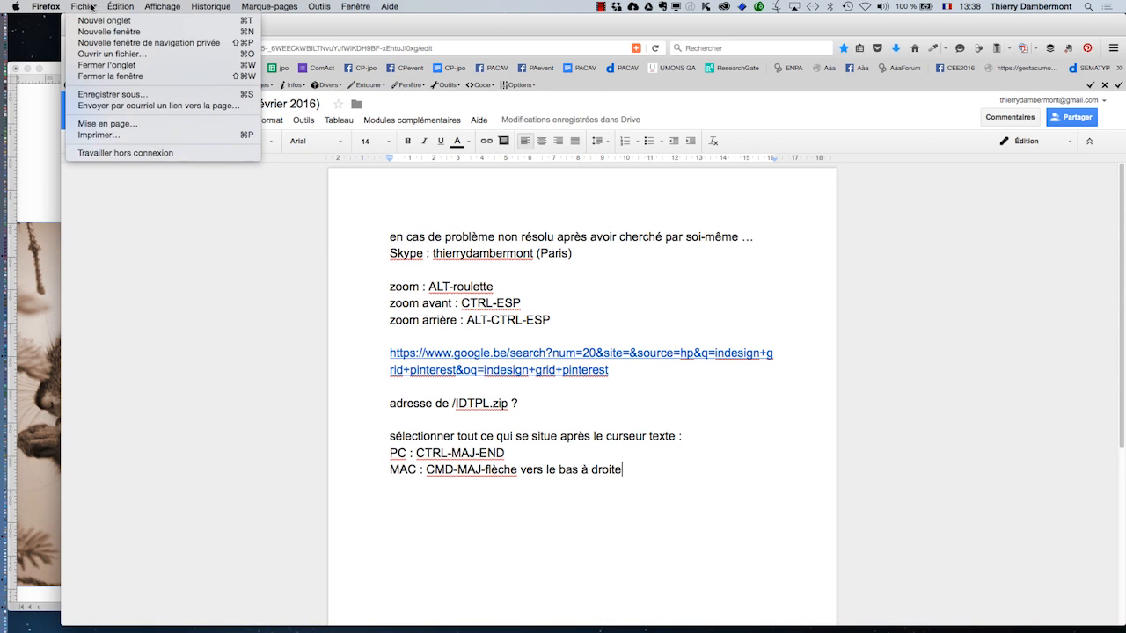
pyautogui.click(94, 32)
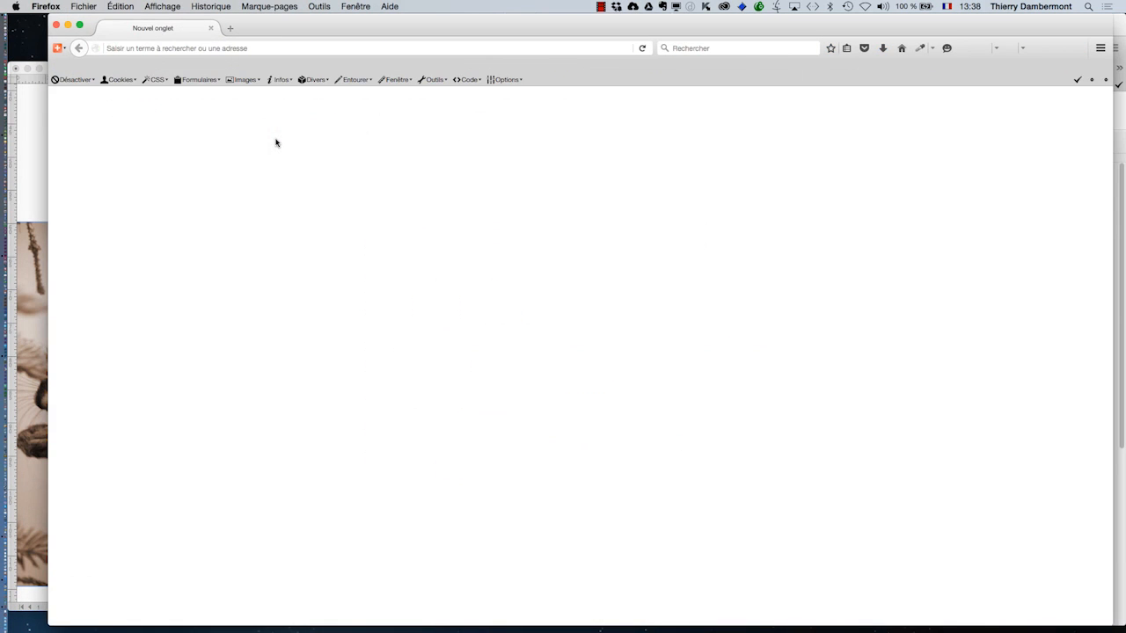
pyautogui.moveTo(288, 27); pyautogui.dragTo(256, 25)
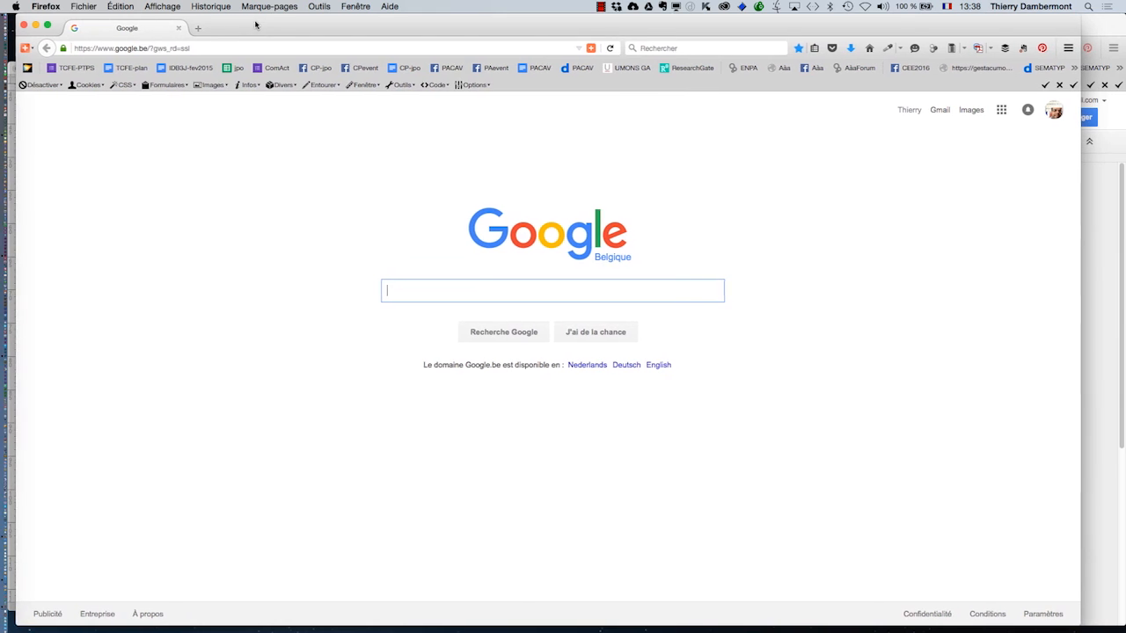
# Search Google for "dafont" and open the DaFont font download site
pyautogui.write('daf')
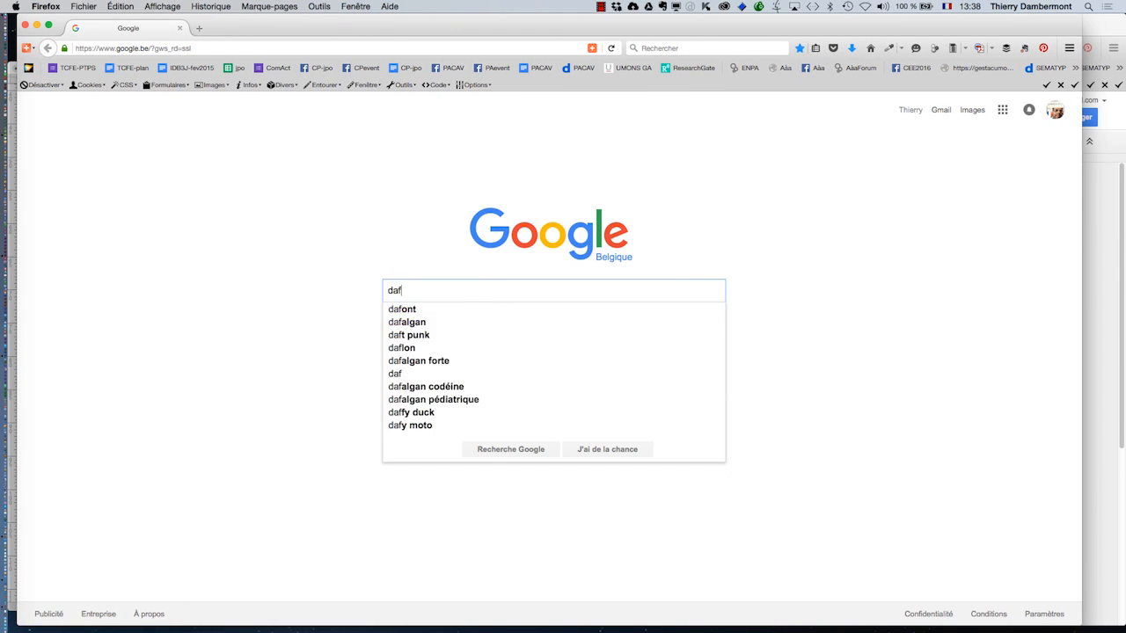
pyautogui.write('ont')
pyautogui.press('Return')
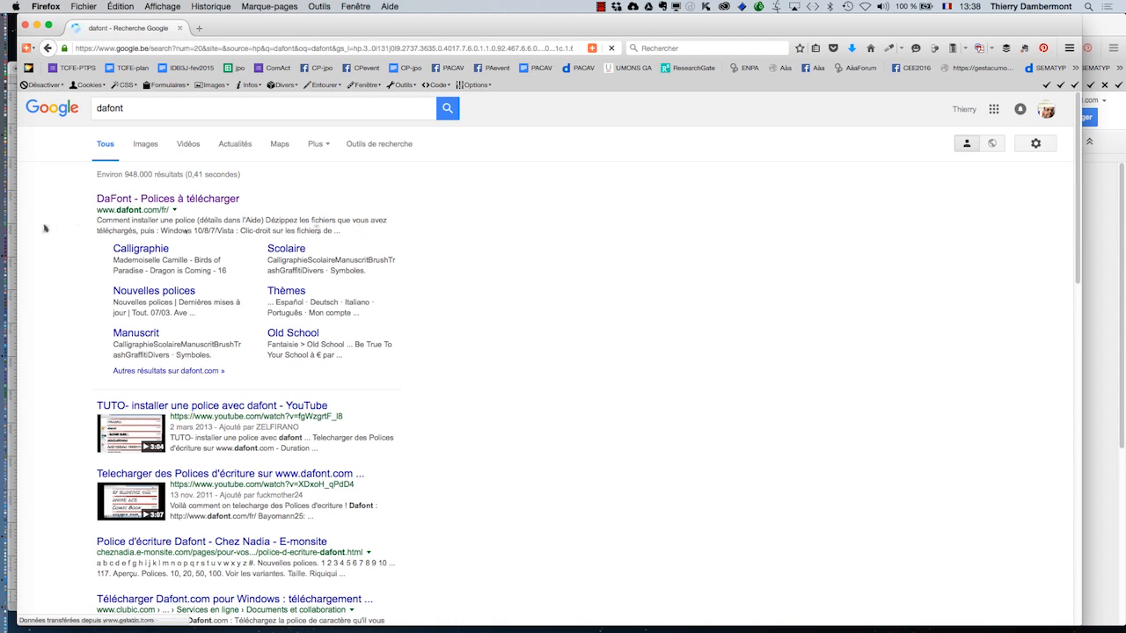
pyautogui.click(124, 199)
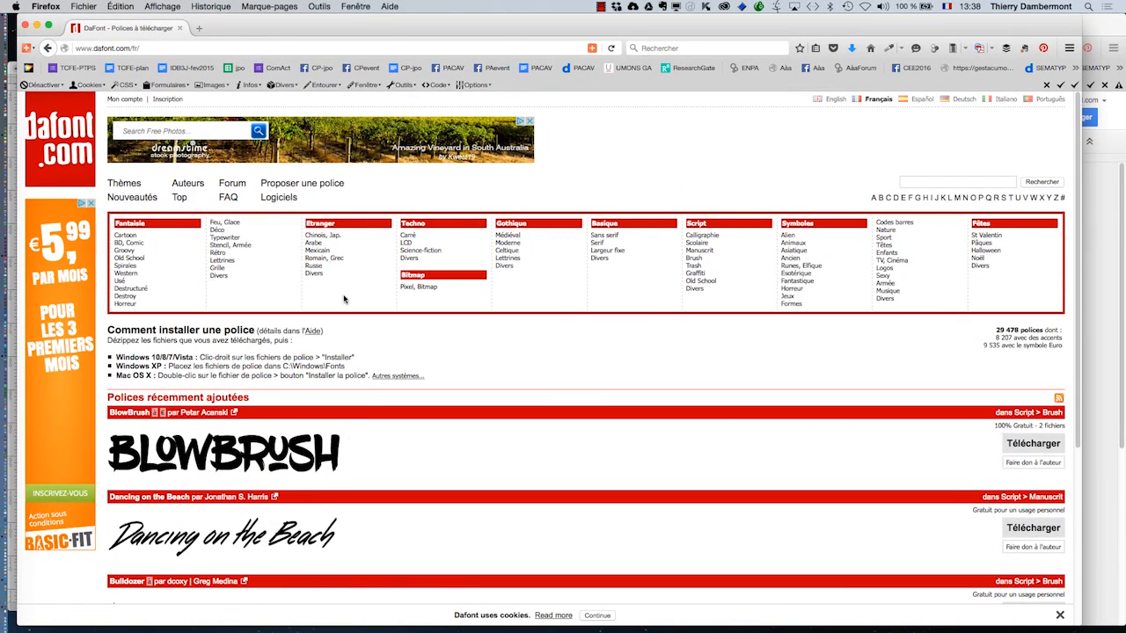
# Look over the DaFont home page's categories and recently added fonts, close its window and switch back to InDesign
pyautogui.scroll(-5, 344, 300)
pyautogui.scroll(5, 327, 282)
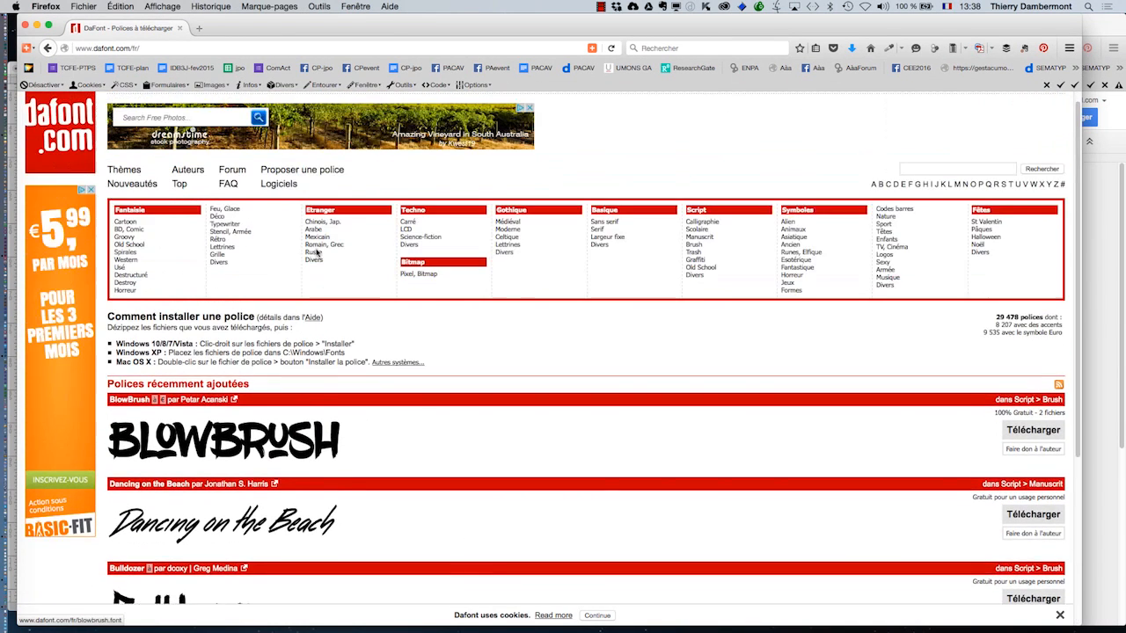
pyautogui.scroll(1, 318, 253)
pyautogui.click(26, 26)
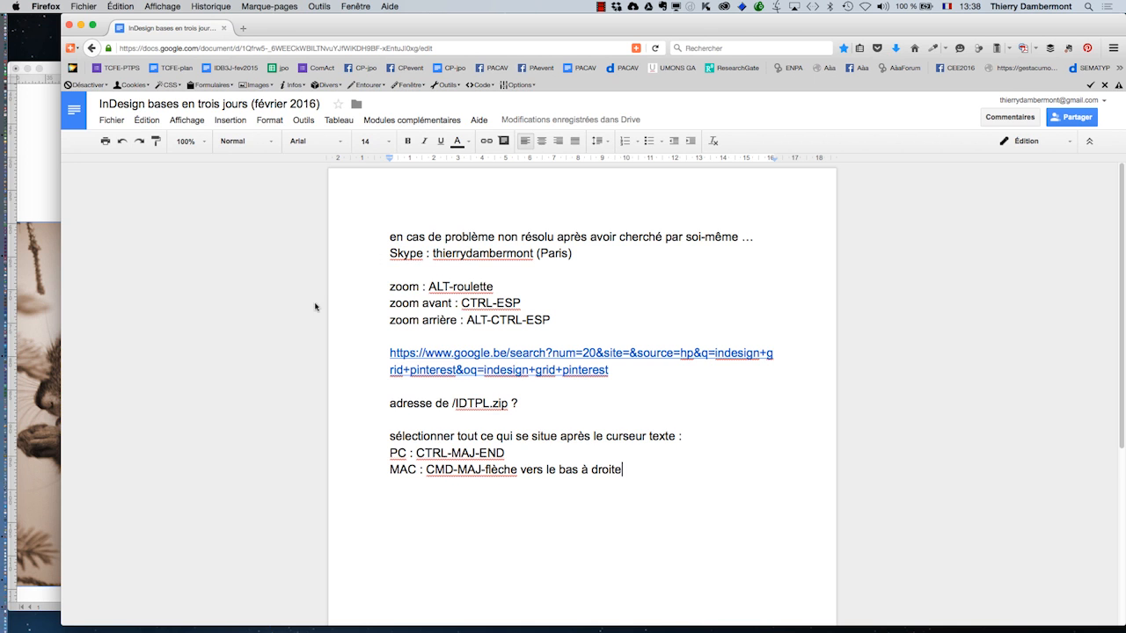
pyautogui.press('super+Tab')
pyautogui.click(412, 330)
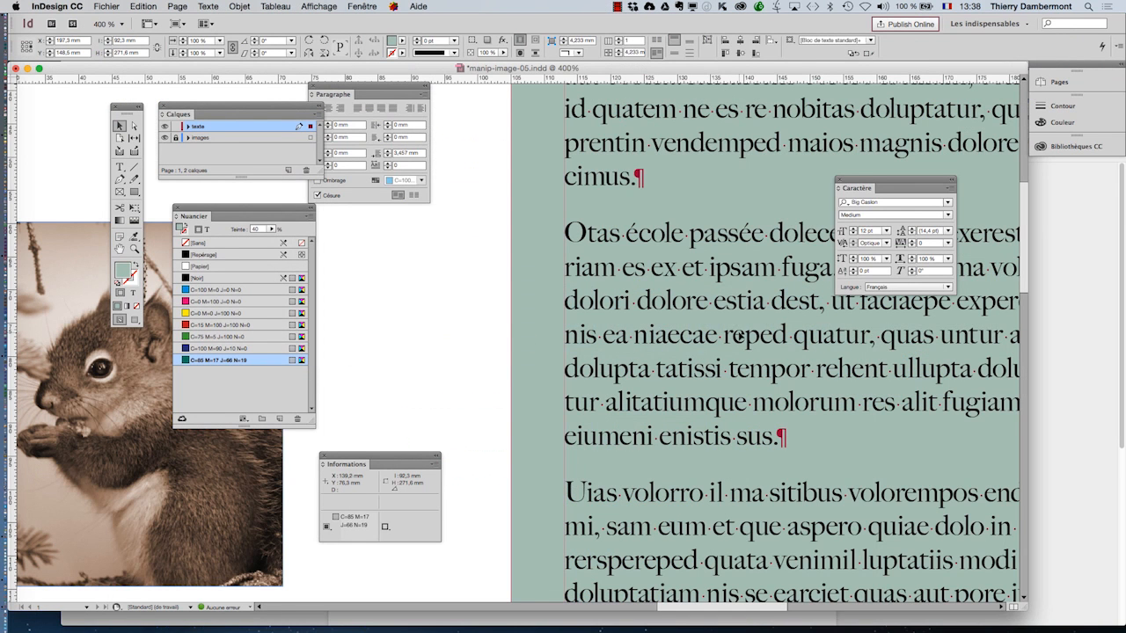
# Go to Adobe Typekit from the text frame's font list and synchronise the Regular style of Kinescope
pyautogui.click(948, 202)
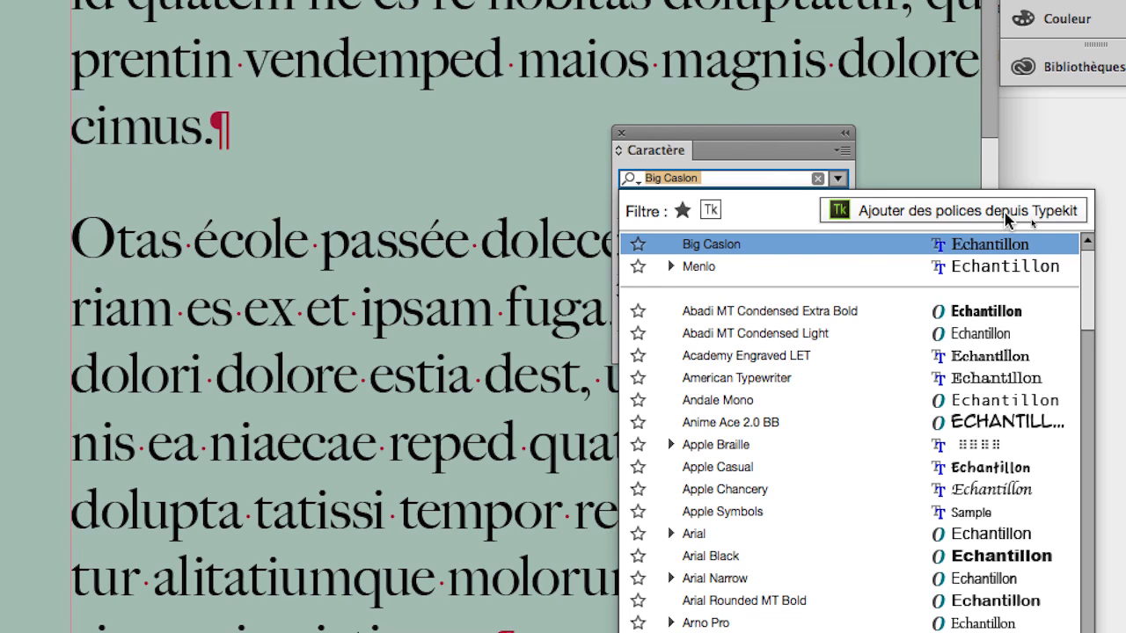
pyautogui.click(1005, 214)
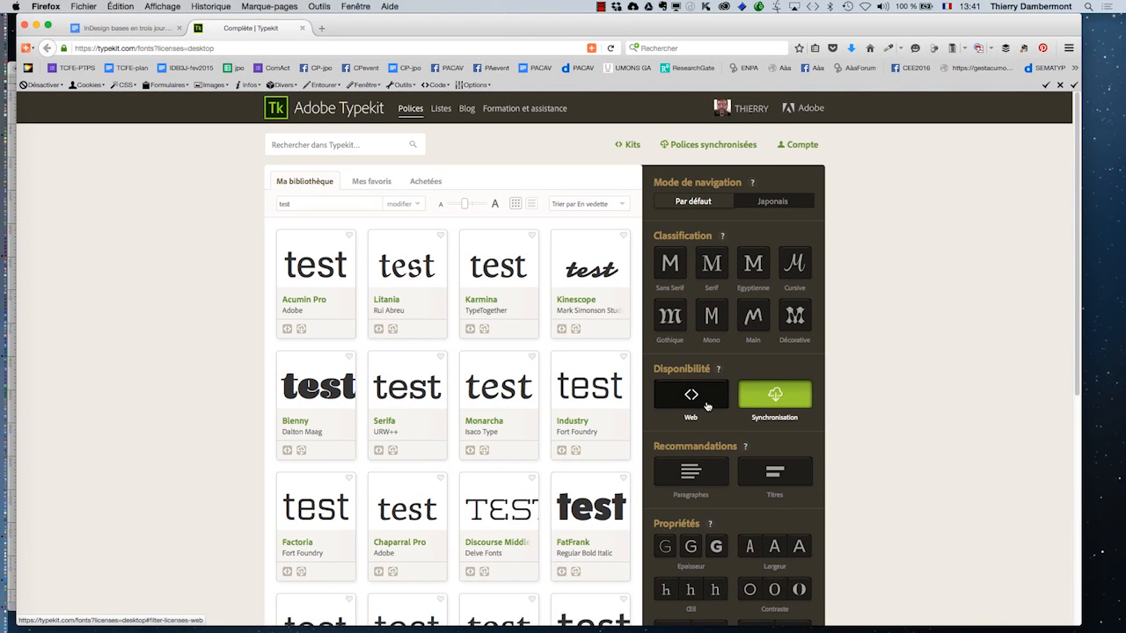
pyautogui.moveTo(604, 284)
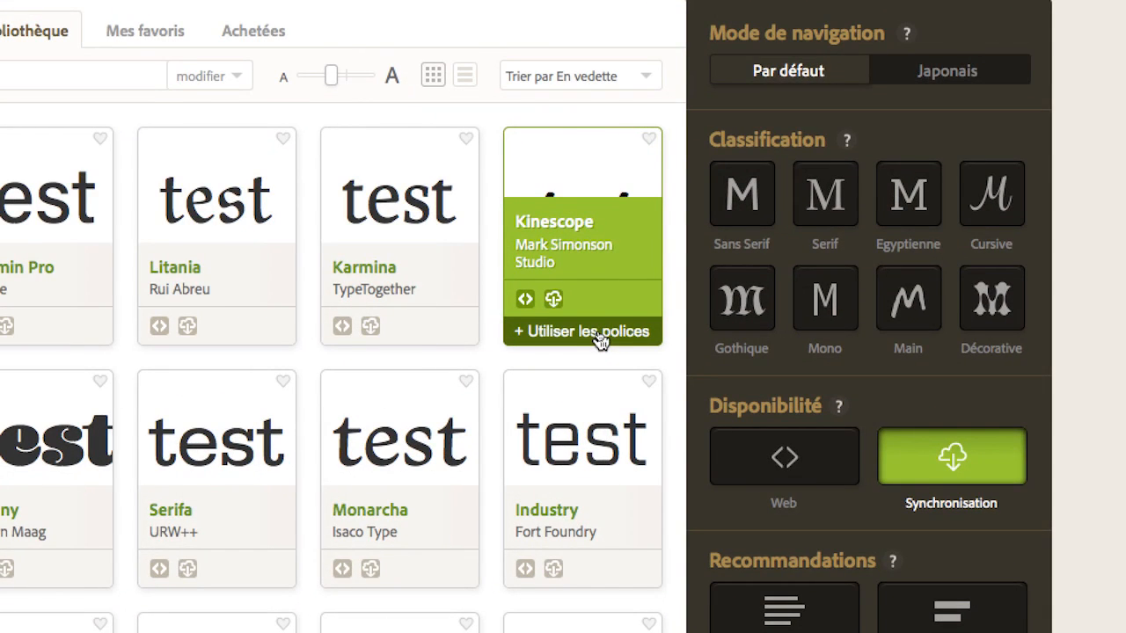
pyautogui.click(601, 339)
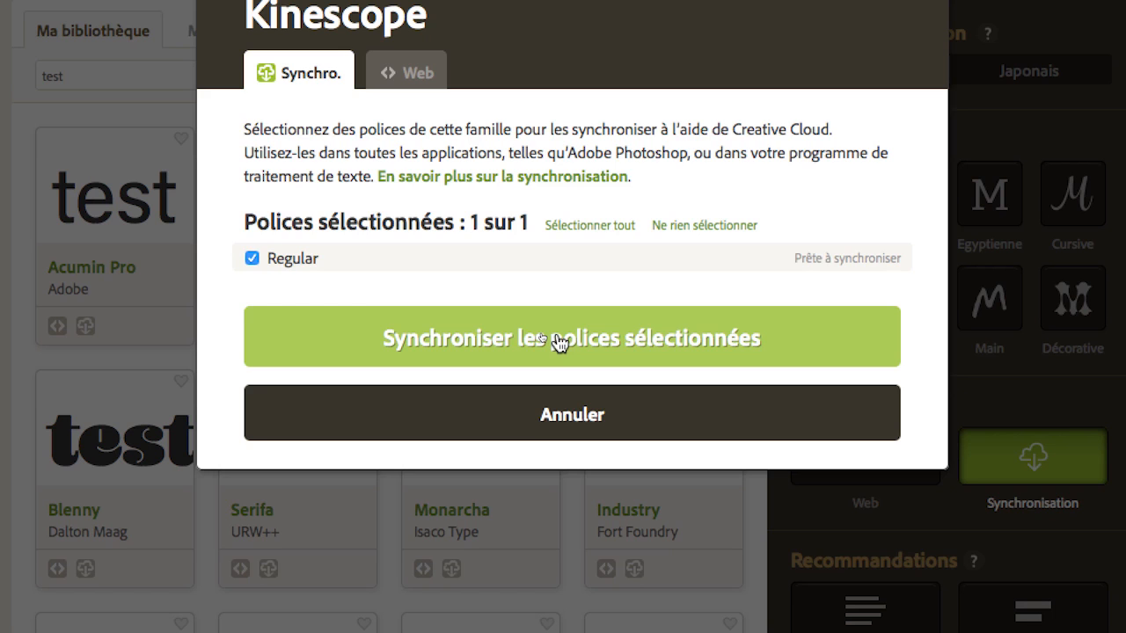
pyautogui.click(557, 340)
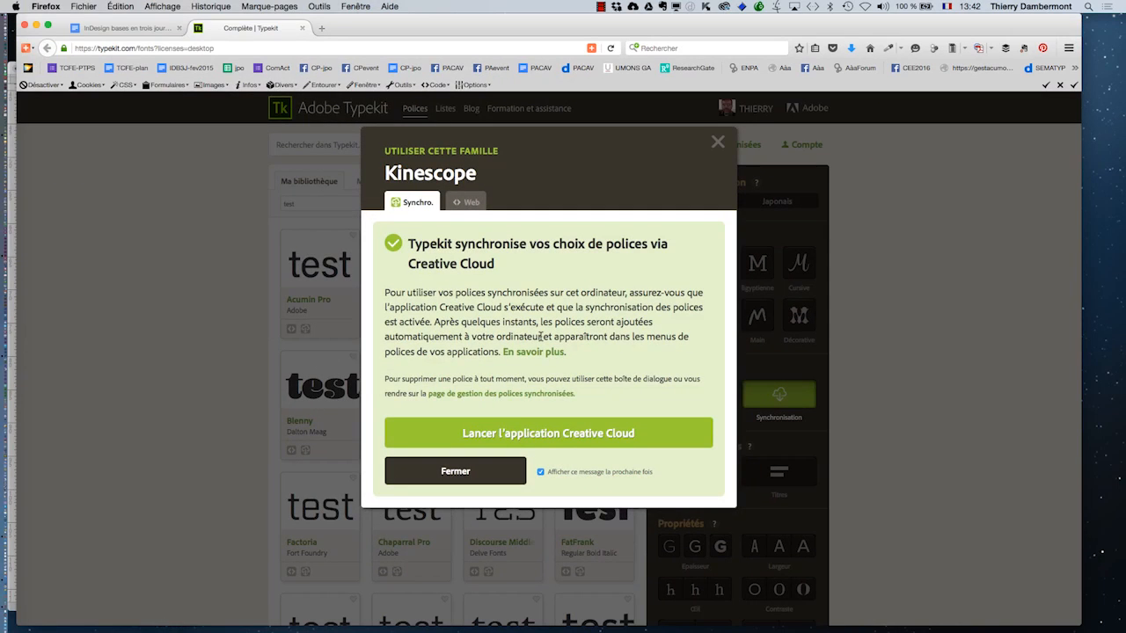
# Try launching the Creative Cloud application, cancel the launch request and close the Kinescope dialog
pyautogui.click(572, 437)
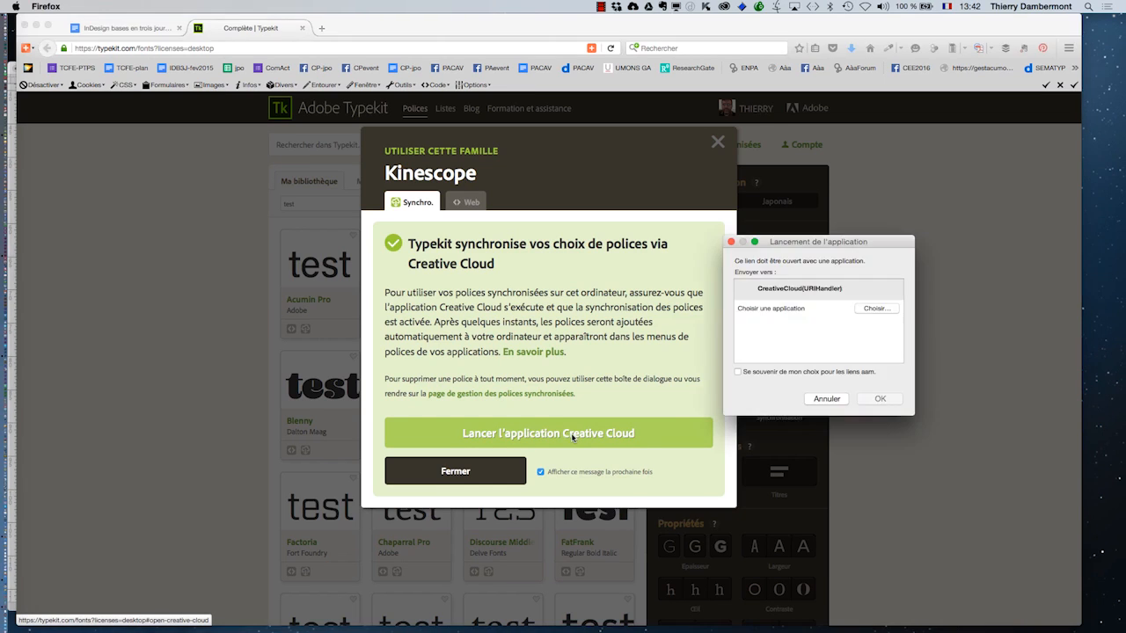
pyautogui.click(836, 399)
pyautogui.click(718, 142)
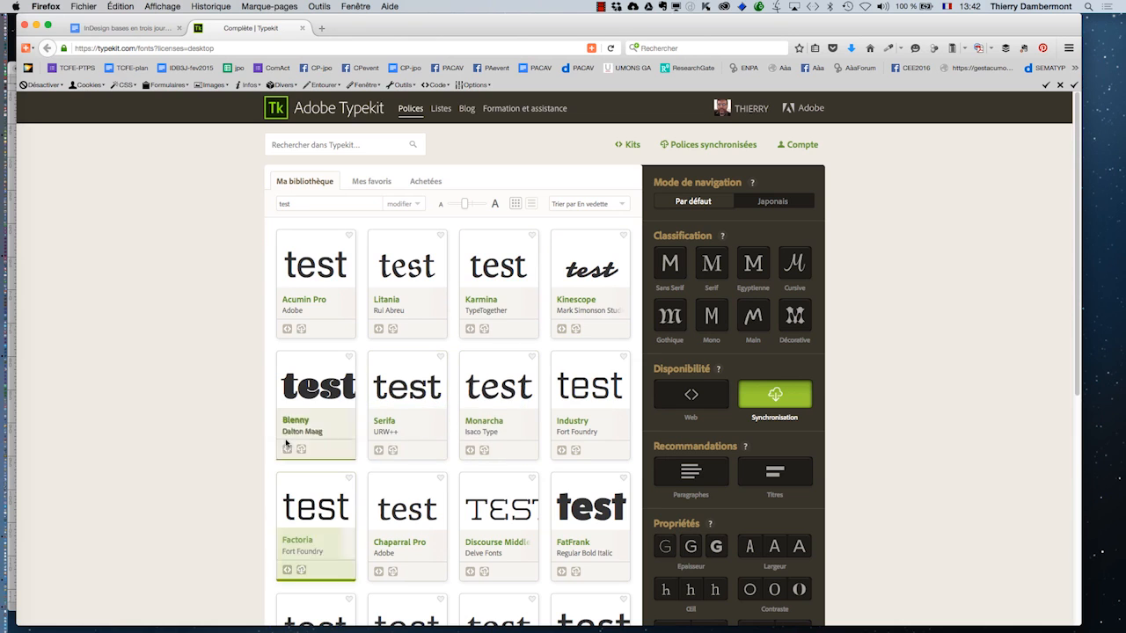
# Minimise the browser window, return to the InDesign document and check the text frame's font list
pyautogui.click(37, 25)
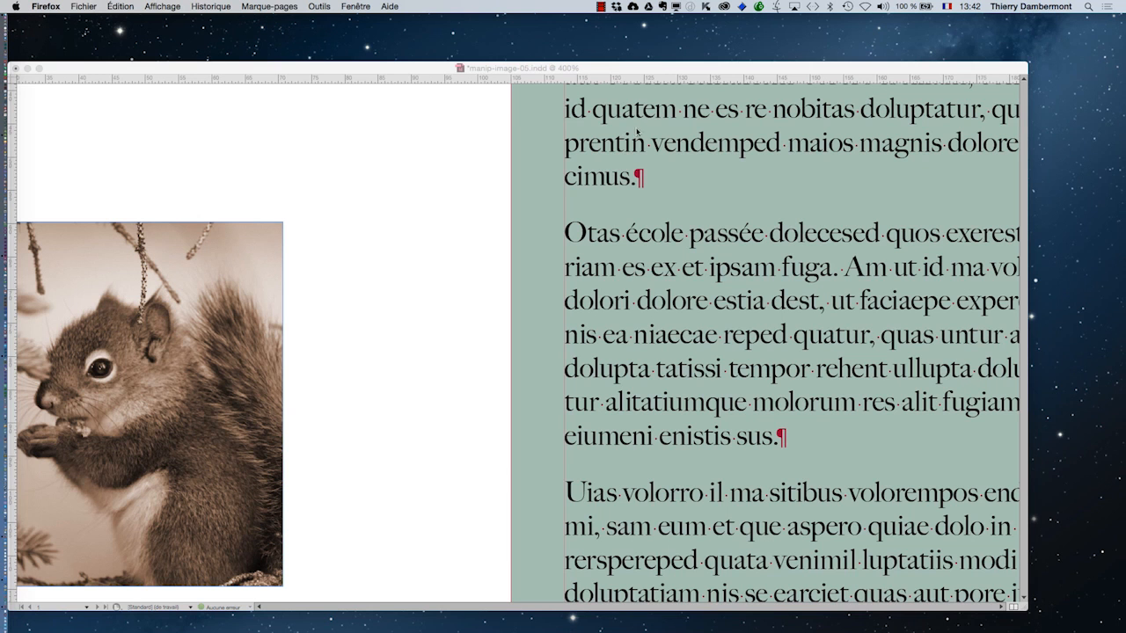
pyautogui.click(654, 70)
pyautogui.click(947, 203)
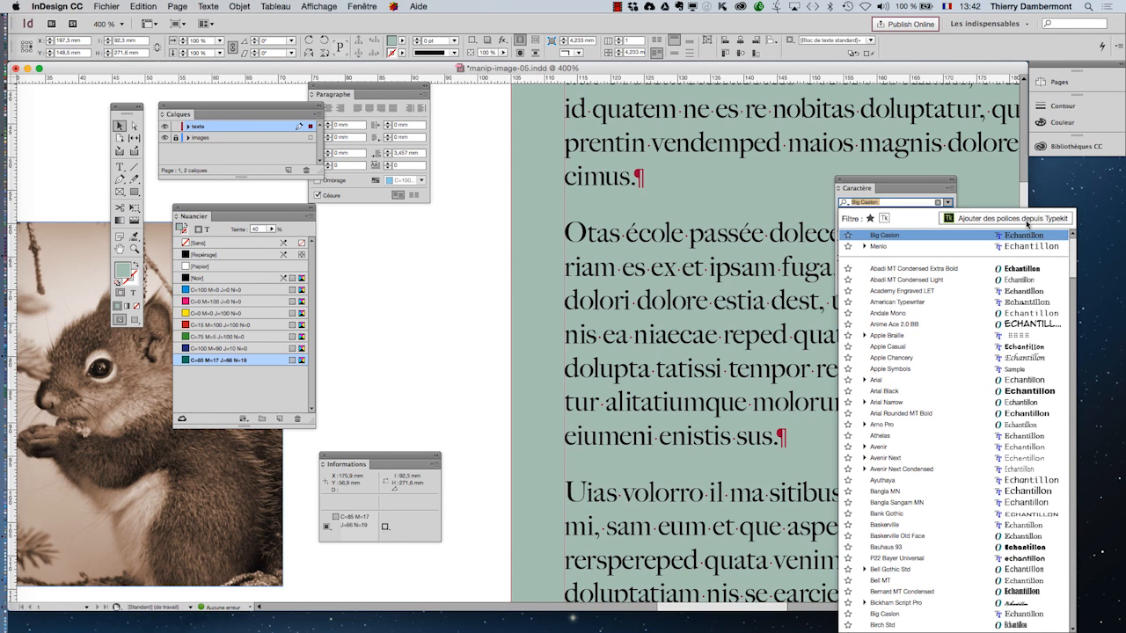
pyautogui.click(926, 185)
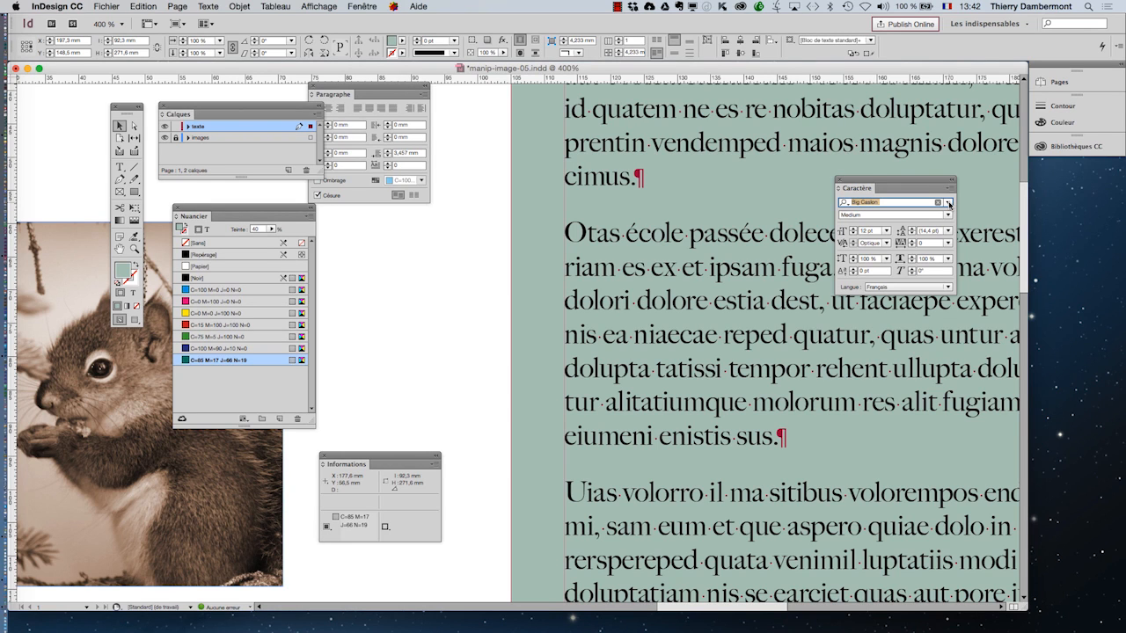
# Check the font list once more, close it and move the Caractère panel toward the document window's edge to uncover the text
pyautogui.click(948, 203)
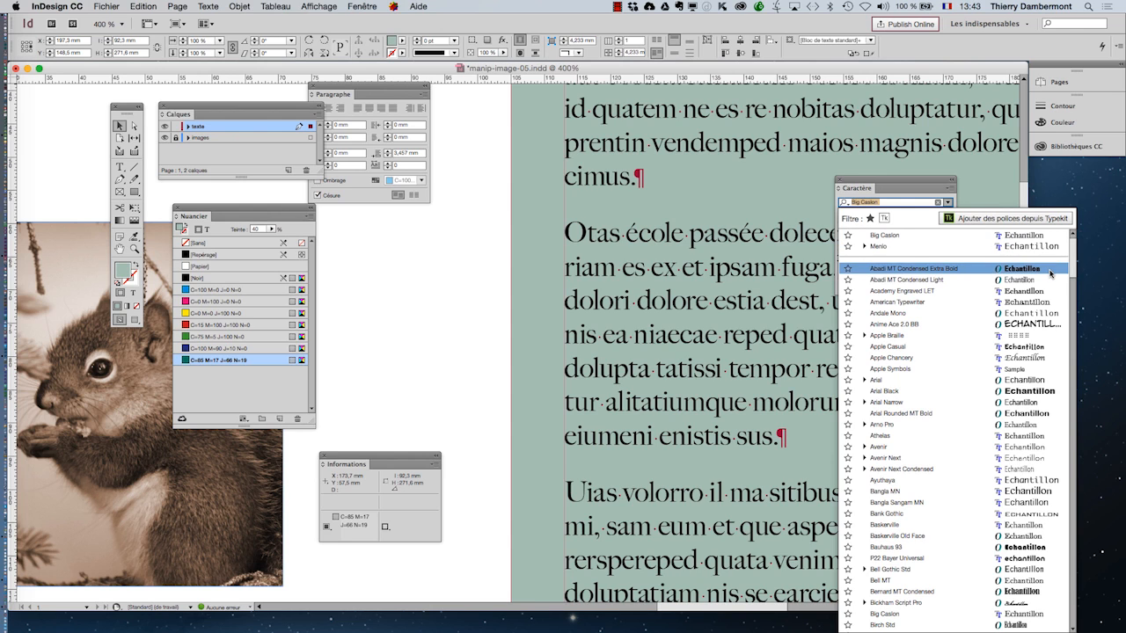
pyautogui.click(910, 182)
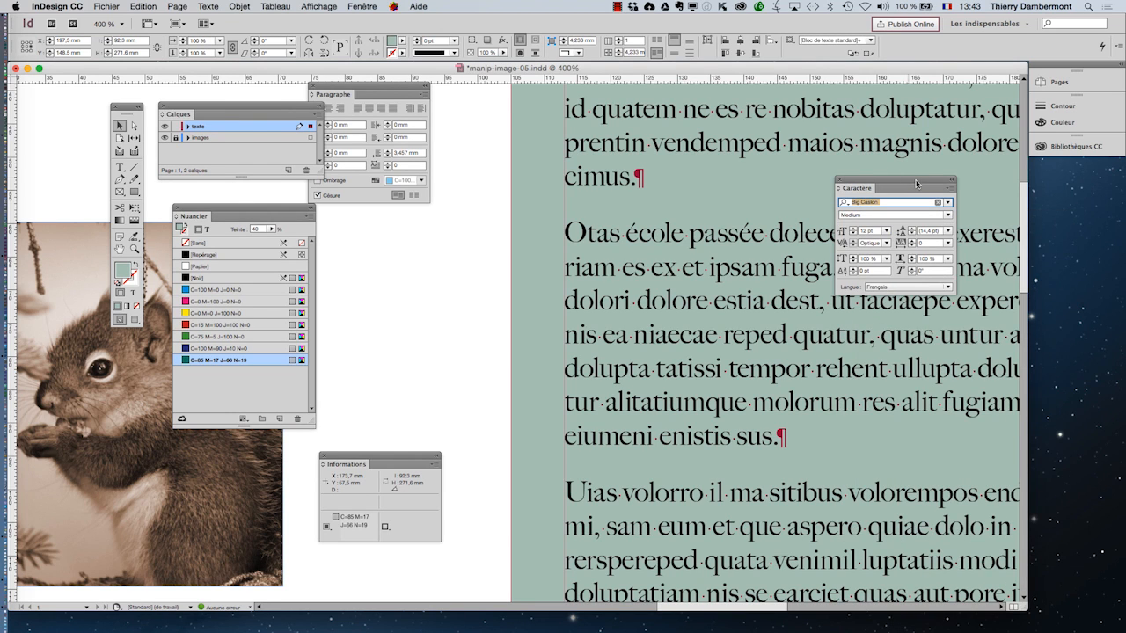
pyautogui.moveTo(914, 182); pyautogui.dragTo(1045, 188)
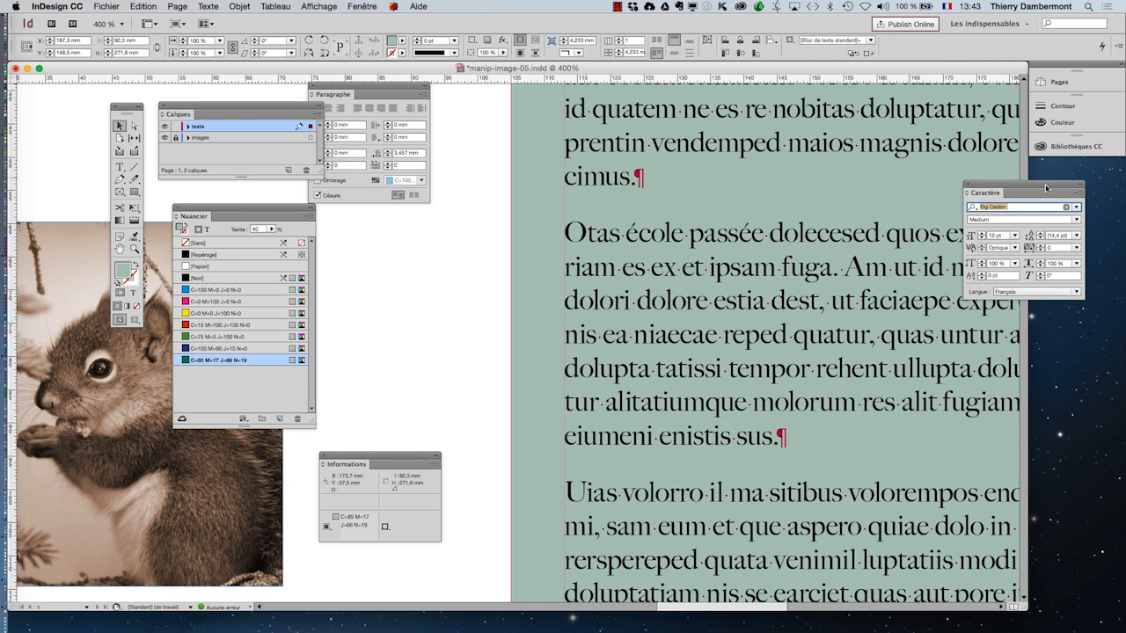